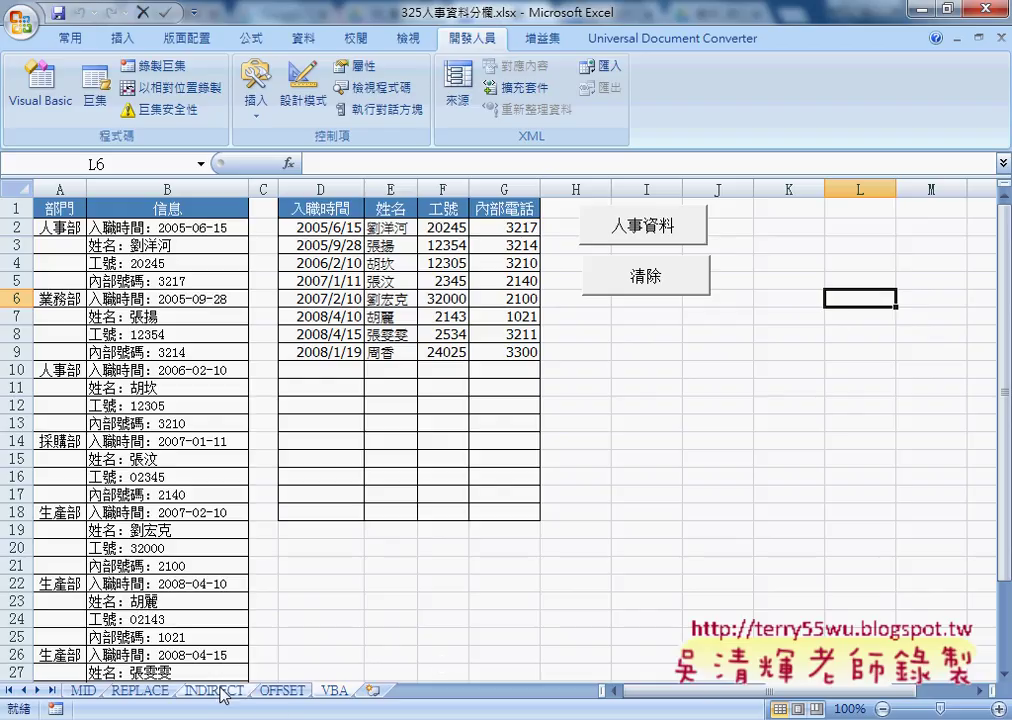
Flip between the INDIRECT and VBA sheets to compare their results, ending on INDIRECT
{"action": "left_click", "coordinate": [226, 690]}
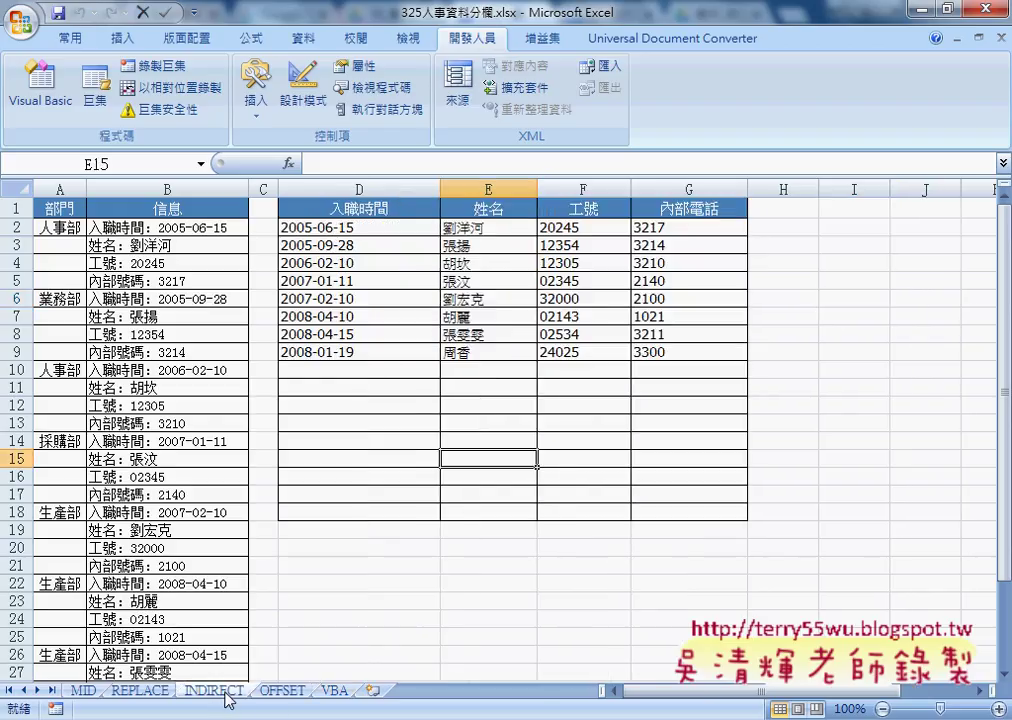
{"action": "left_click", "coordinate": [336, 691]}
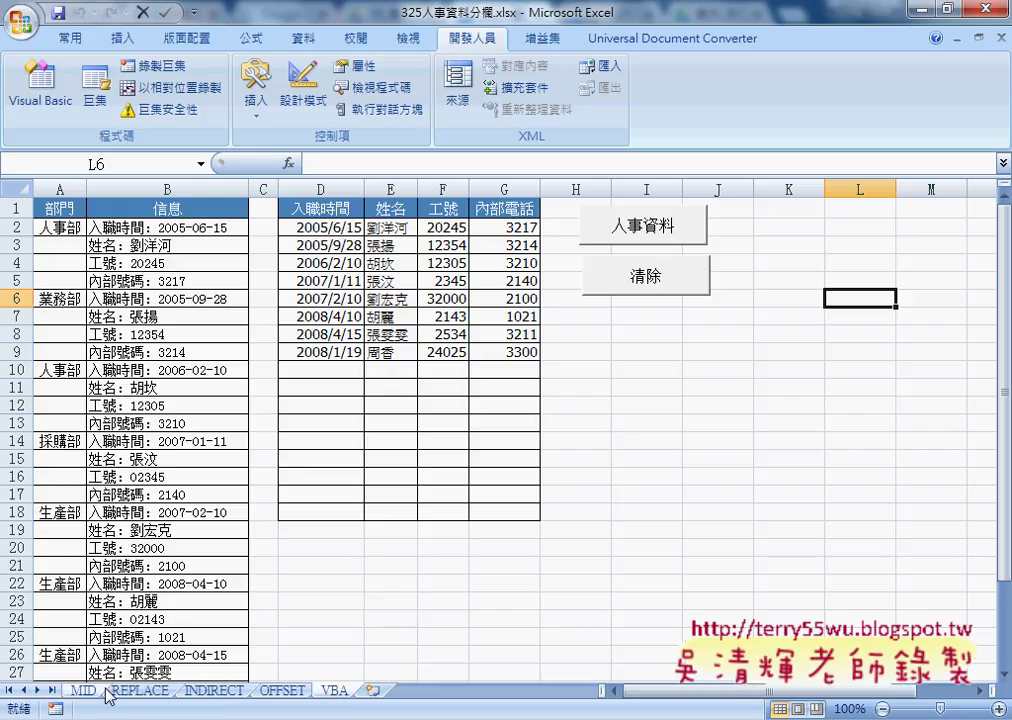
{"action": "left_click", "coordinate": [226, 692]}
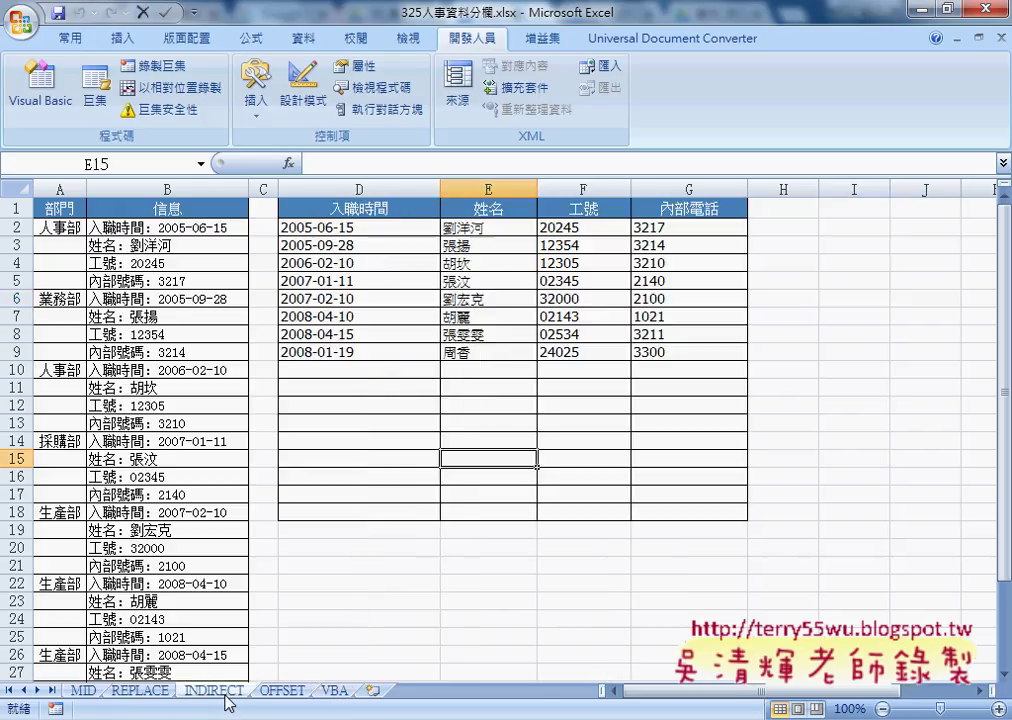
{"action": "left_click", "coordinate": [343, 694]}
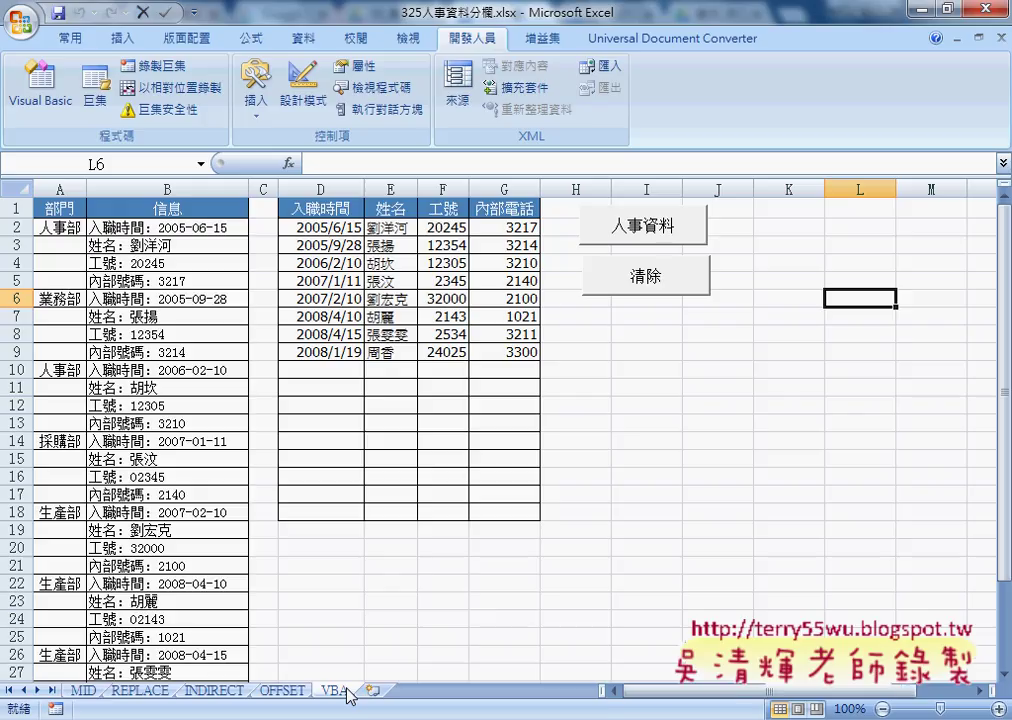
{"action": "left_click", "coordinate": [226, 697]}
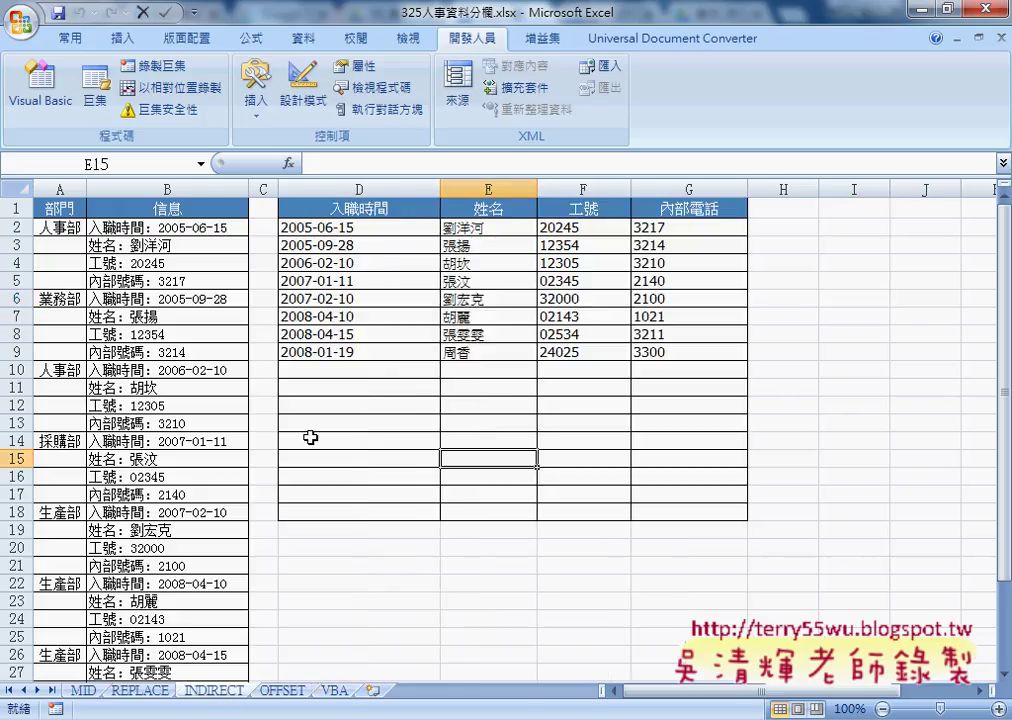
Strip the REPLACE and INDIRECT parts from D2's formula, leaving =COLUMN()-2+(ROW()-2)*4
{"action": "left_click", "coordinate": [388, 227]}
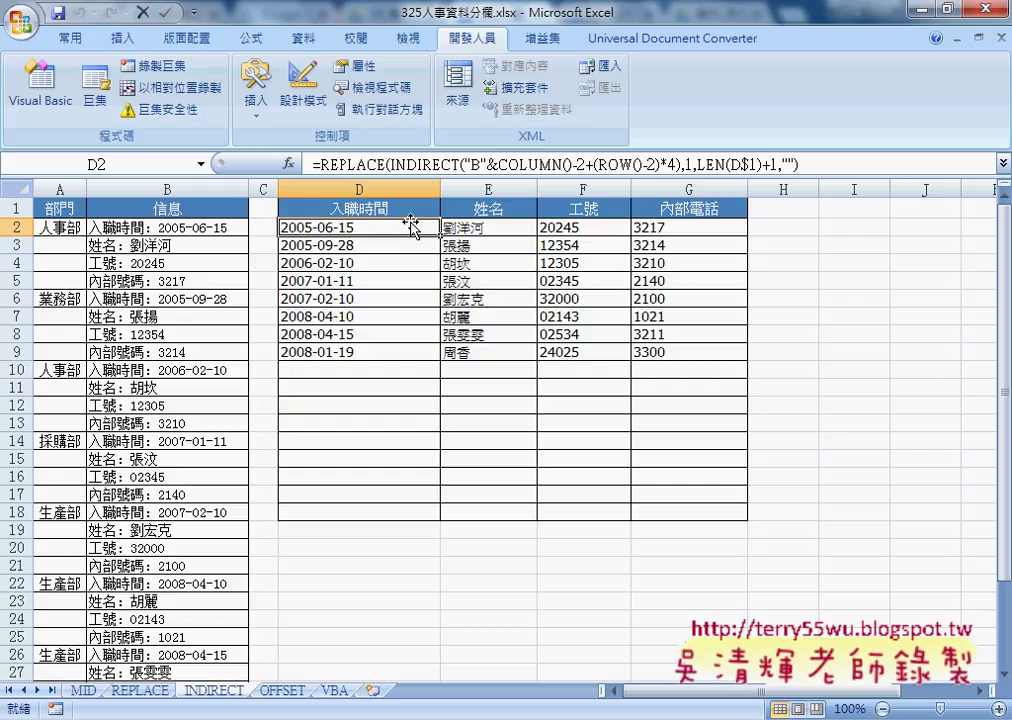
{"action": "left_click_drag", "start_coordinate": [323, 163], "coordinate": [489, 163]}
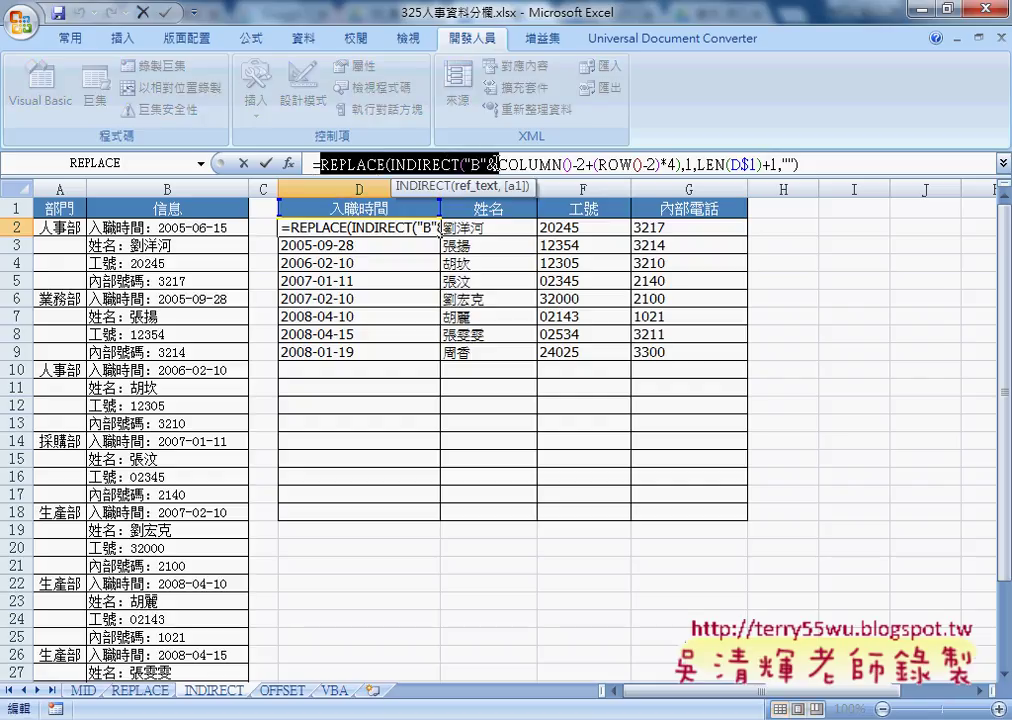
{"action": "key", "text": "Delete"}
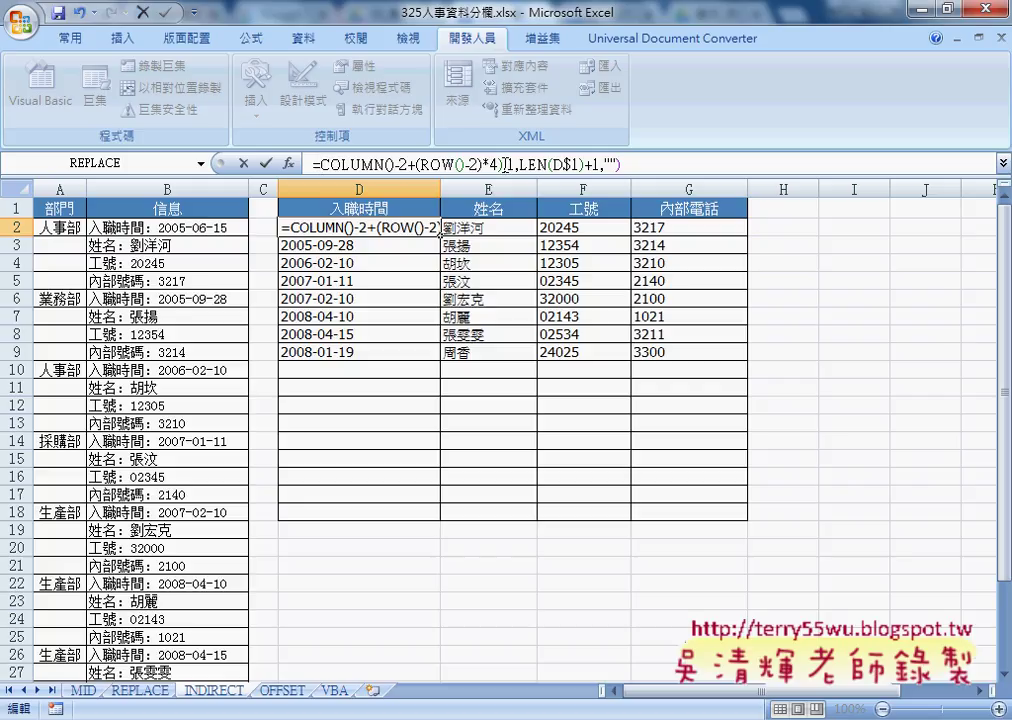
{"action": "left_click_drag", "start_coordinate": [503, 164], "coordinate": [660, 162]}
{"action": "key", "text": "Delete"}
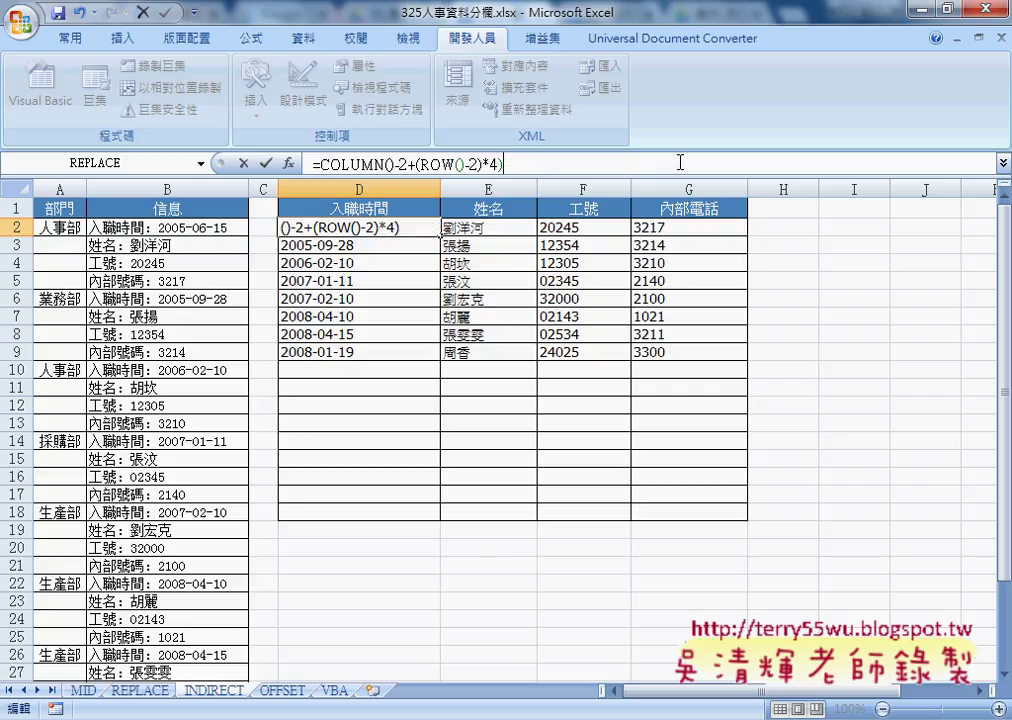
{"action": "left_click", "coordinate": [266, 162]}
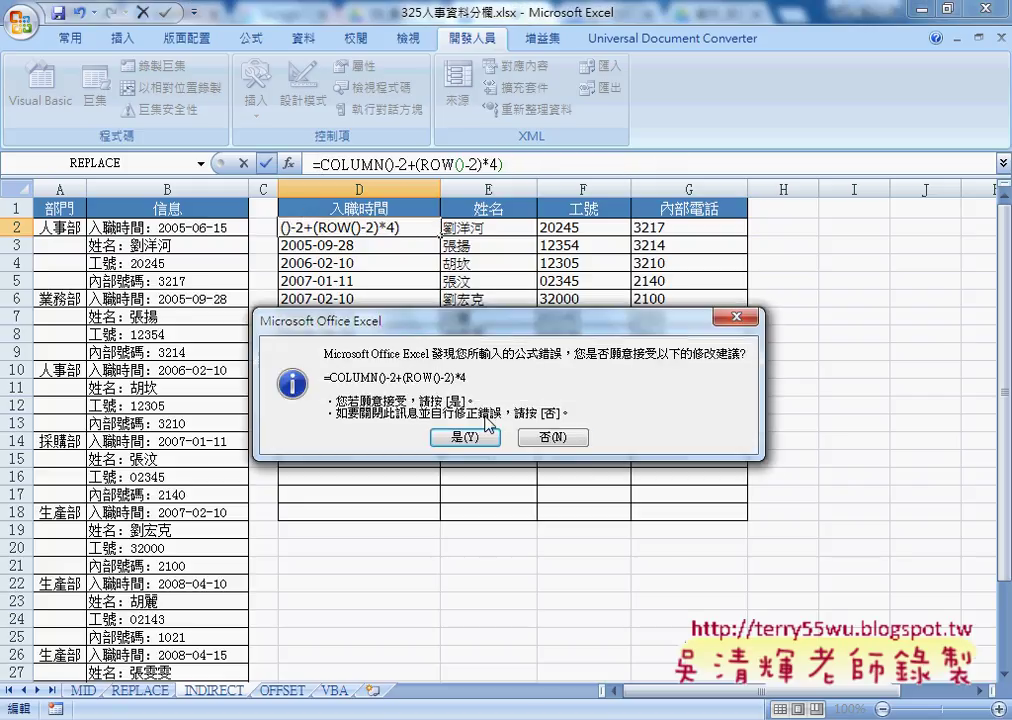
{"action": "left_click", "coordinate": [535, 436]}
{"action": "left_click", "coordinate": [465, 432]}
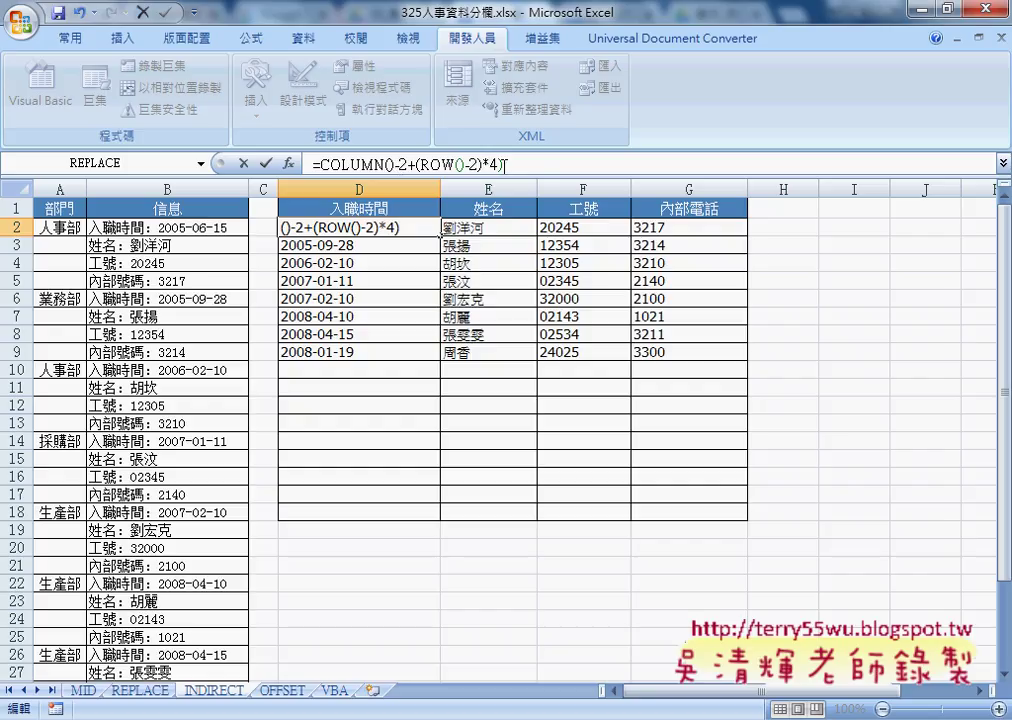
{"action": "key", "text": "BackSpace"}
Confirm D2's shortened formula and fill it across the D:G table
{"action": "left_click", "coordinate": [265, 163]}
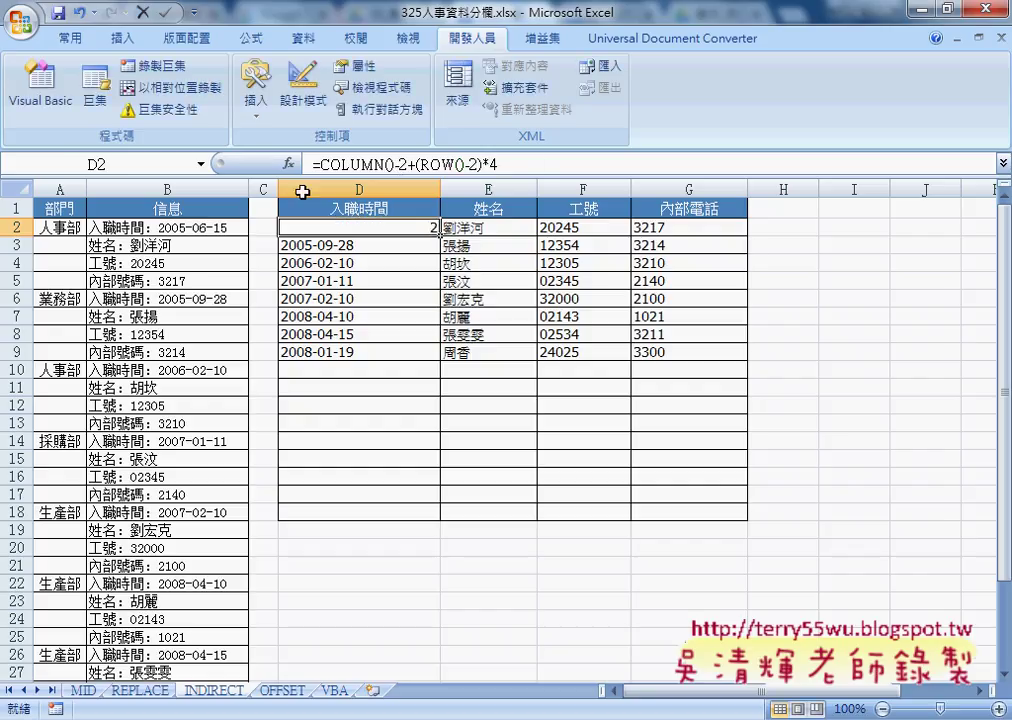
{"action": "mouse_move", "coordinate": [440, 236]}
{"action": "left_mouse_down"}
{"action": "mouse_move", "coordinate": [747, 235]}
{"action": "mouse_move", "coordinate": [668, 360]}
{"action": "left_mouse_up"}
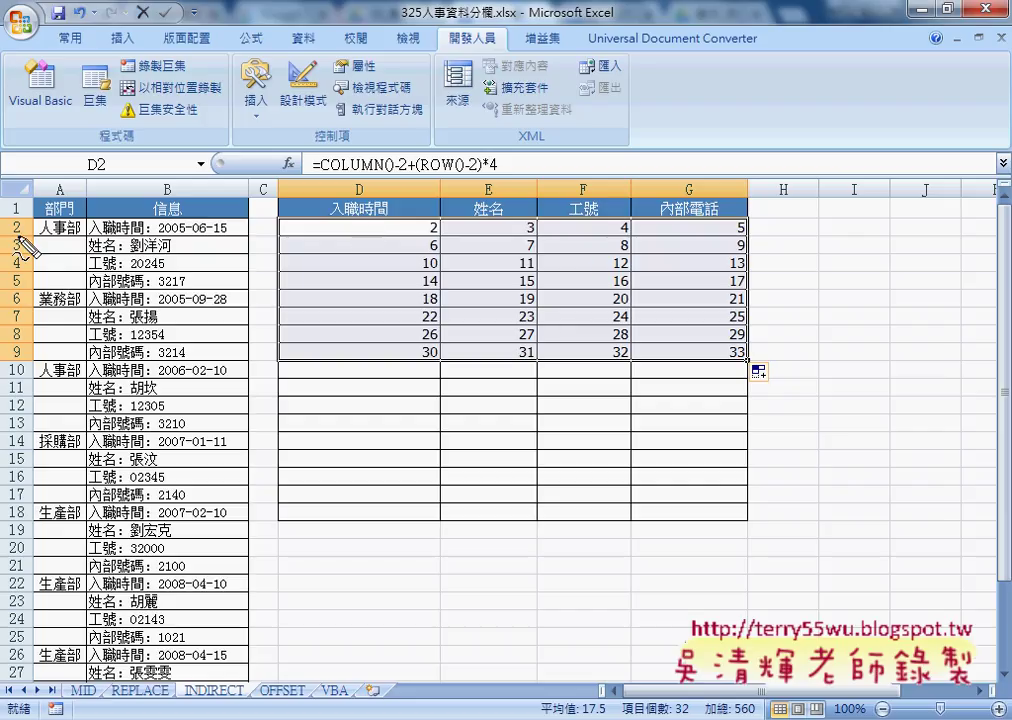
{"action": "left_click_drag", "start_coordinate": [20, 217], "coordinate": [13, 222]}
{"action": "mouse_move", "coordinate": [22, 341]}
{"action": "left_mouse_down"}
{"action": "mouse_move", "coordinate": [10, 348]}
{"action": "mouse_move", "coordinate": [16, 358]}
{"action": "left_mouse_up"}
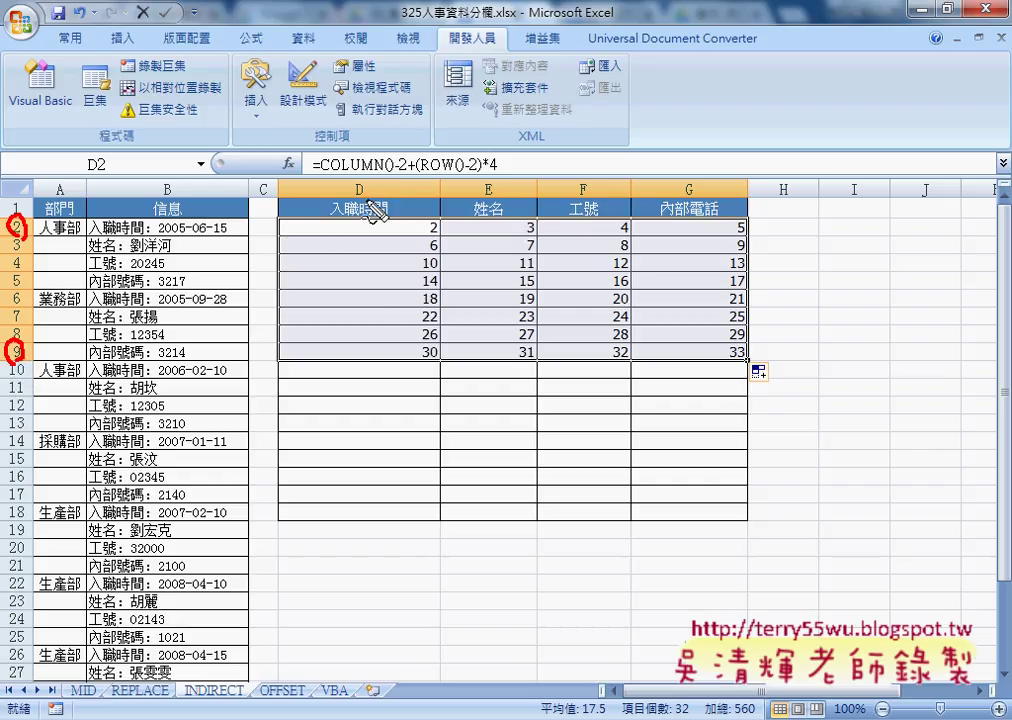
{"action": "left_click_drag", "start_coordinate": [366, 174], "coordinate": [358, 173]}
{"action": "left_click_drag", "start_coordinate": [370, 100], "coordinate": [370, 138]}
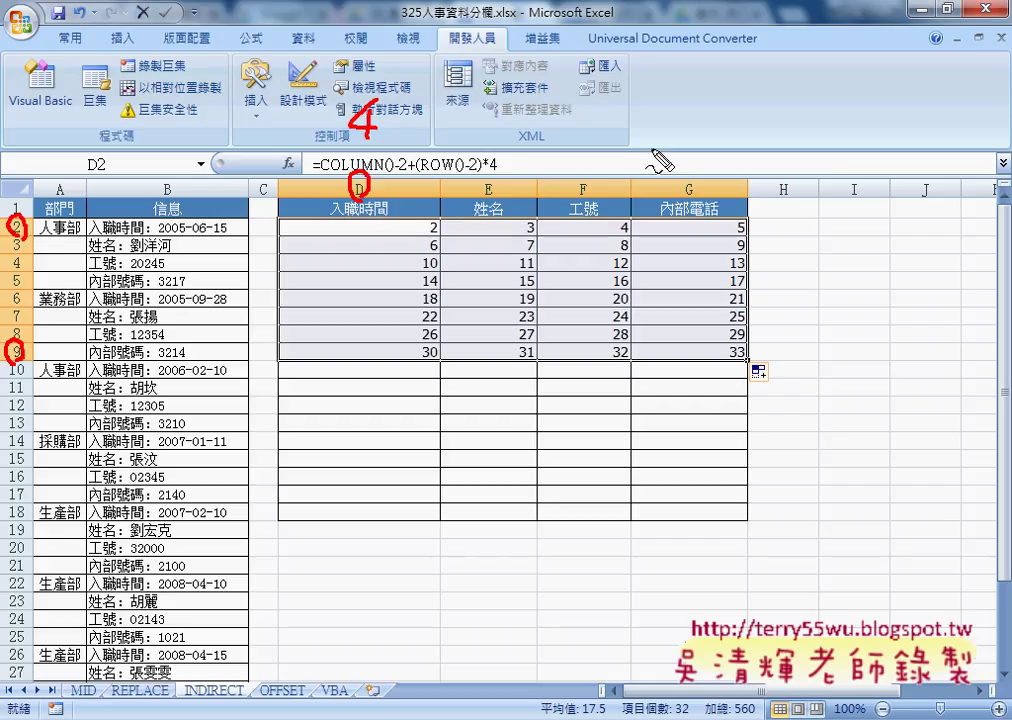
{"action": "mouse_move", "coordinate": [686, 176]}
{"action": "left_mouse_down"}
{"action": "mouse_move", "coordinate": [706, 198]}
{"action": "mouse_move", "coordinate": [688, 176]}
{"action": "left_mouse_up"}
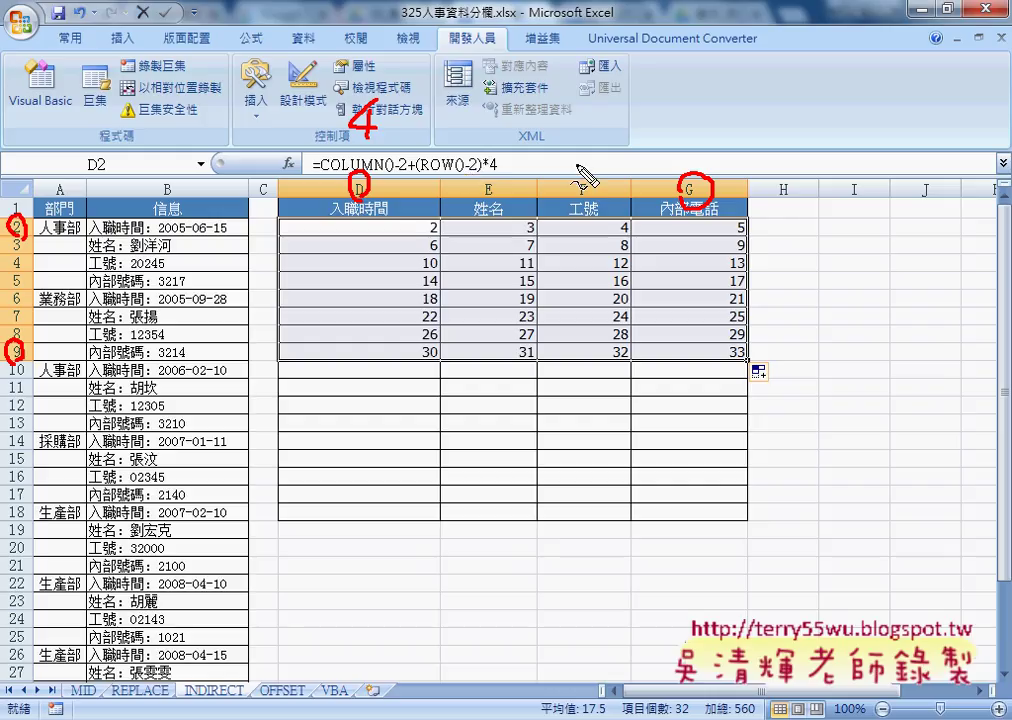
{"action": "mouse_move", "coordinate": [672, 110]}
{"action": "left_mouse_down"}
{"action": "mouse_move", "coordinate": [690, 106]}
{"action": "mouse_move", "coordinate": [682, 155]}
{"action": "left_mouse_up"}
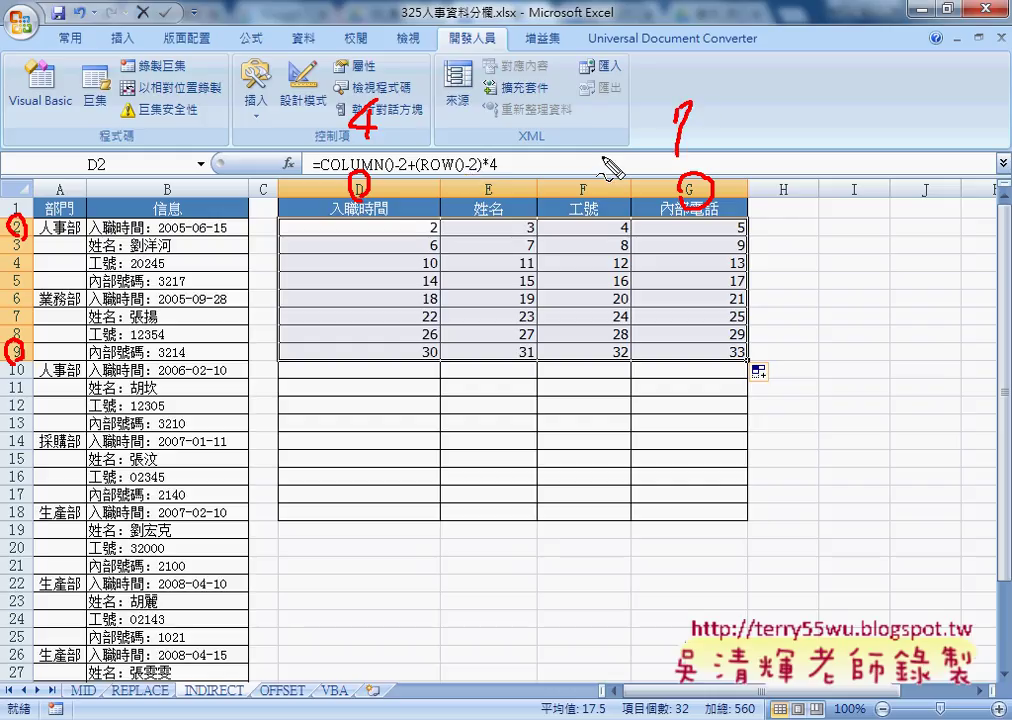
{"action": "left_click_drag", "start_coordinate": [268, 215], "coordinate": [282, 370]}
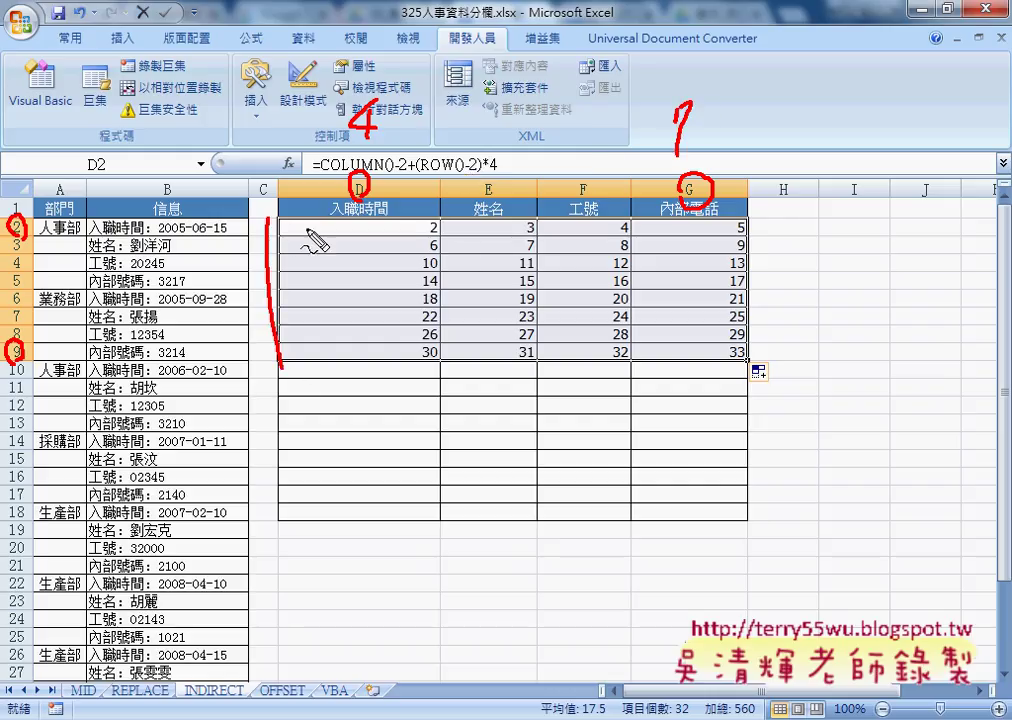
{"action": "left_click_drag", "start_coordinate": [307, 224], "coordinate": [745, 355]}
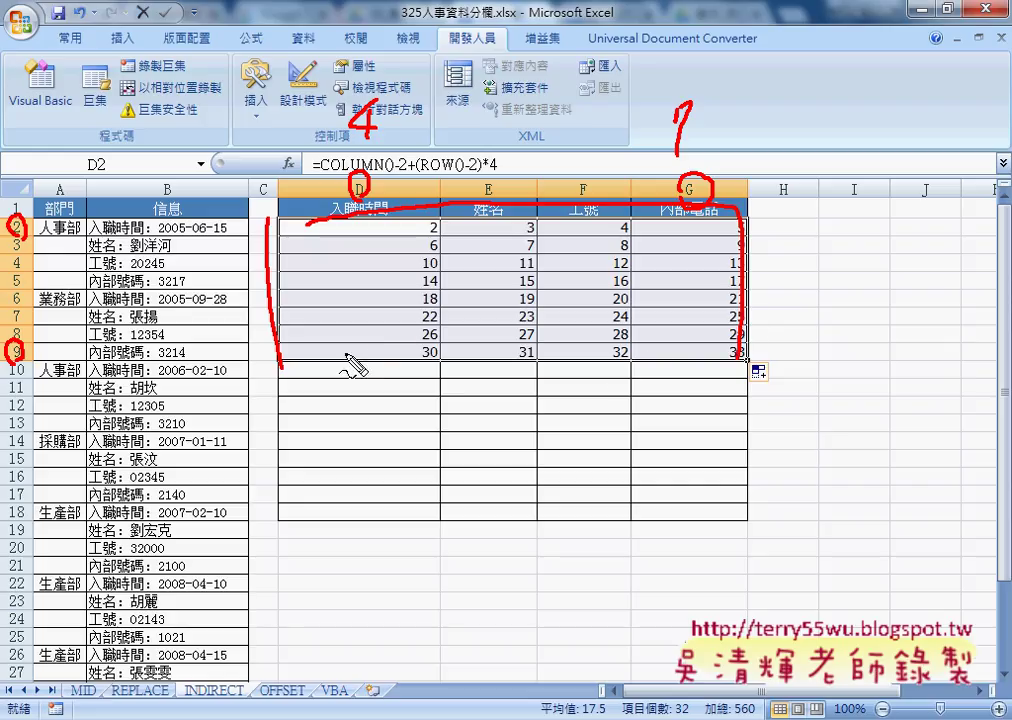
{"action": "left_click_drag", "start_coordinate": [370, 353], "coordinate": [740, 352]}
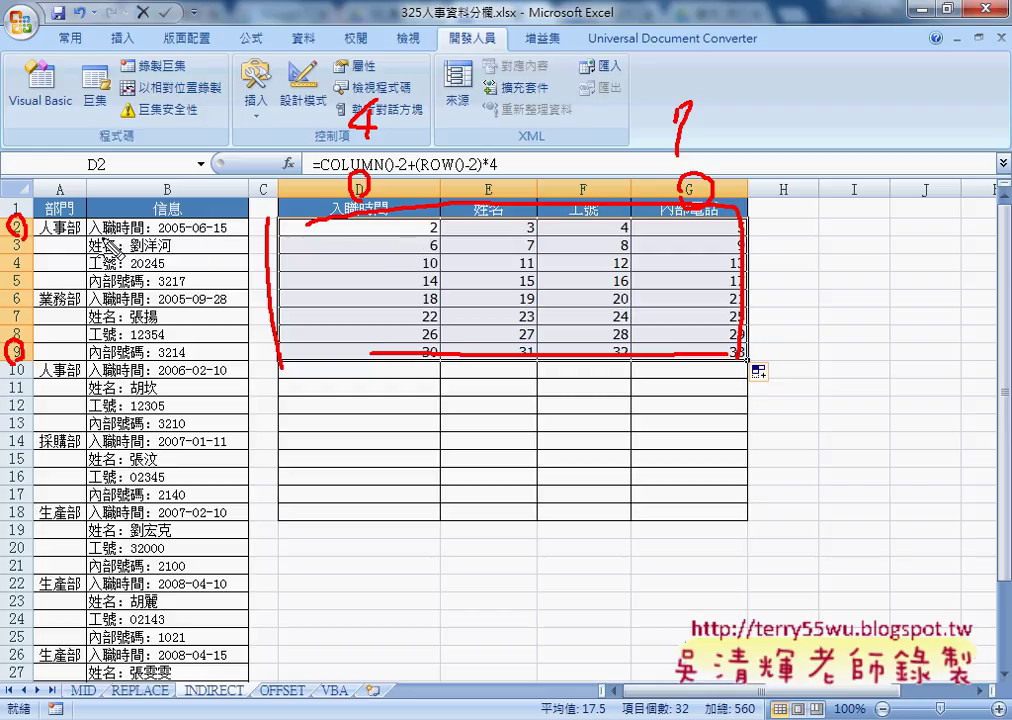
{"action": "mouse_move", "coordinate": [236, 217]}
{"action": "left_mouse_down"}
{"action": "mouse_move", "coordinate": [197, 217]}
{"action": "mouse_move", "coordinate": [312, 222]}
{"action": "left_mouse_up"}
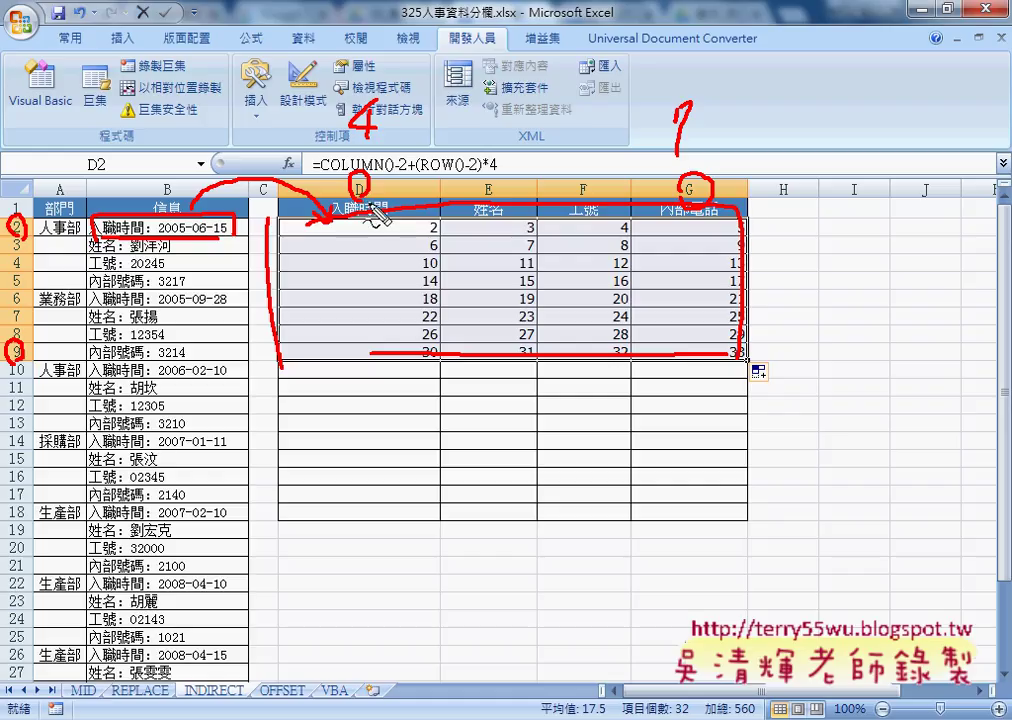
{"action": "key", "text": "Escape"}
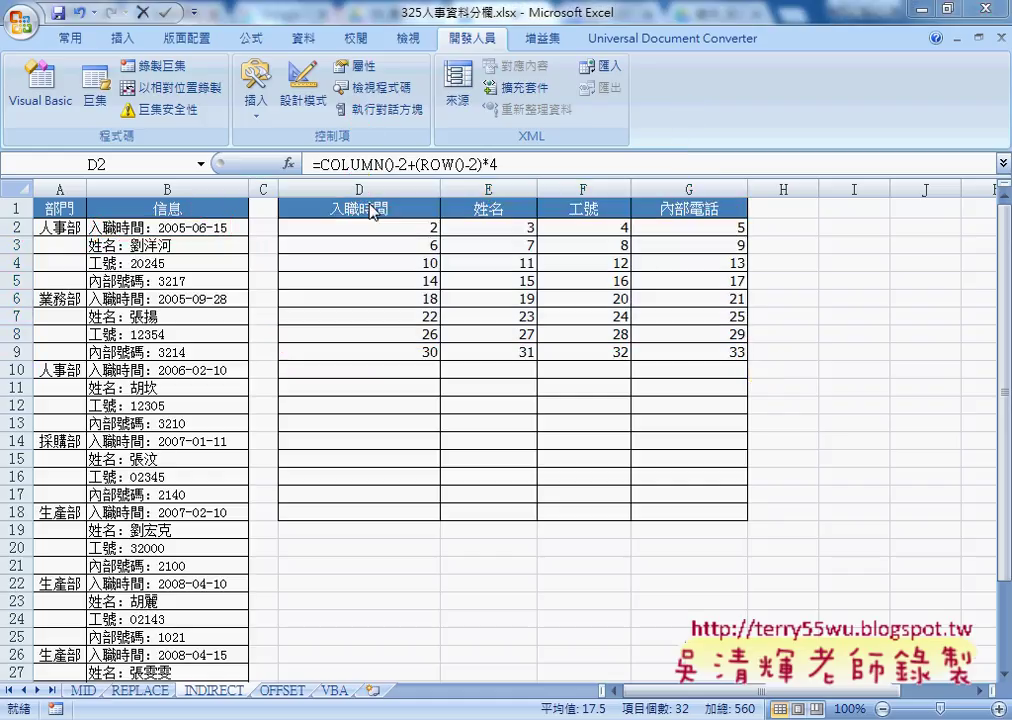
On the VBA sheet, enable macros and run 清除, then 人事資料, then 清除 again
{"action": "left_click", "coordinate": [338, 691]}
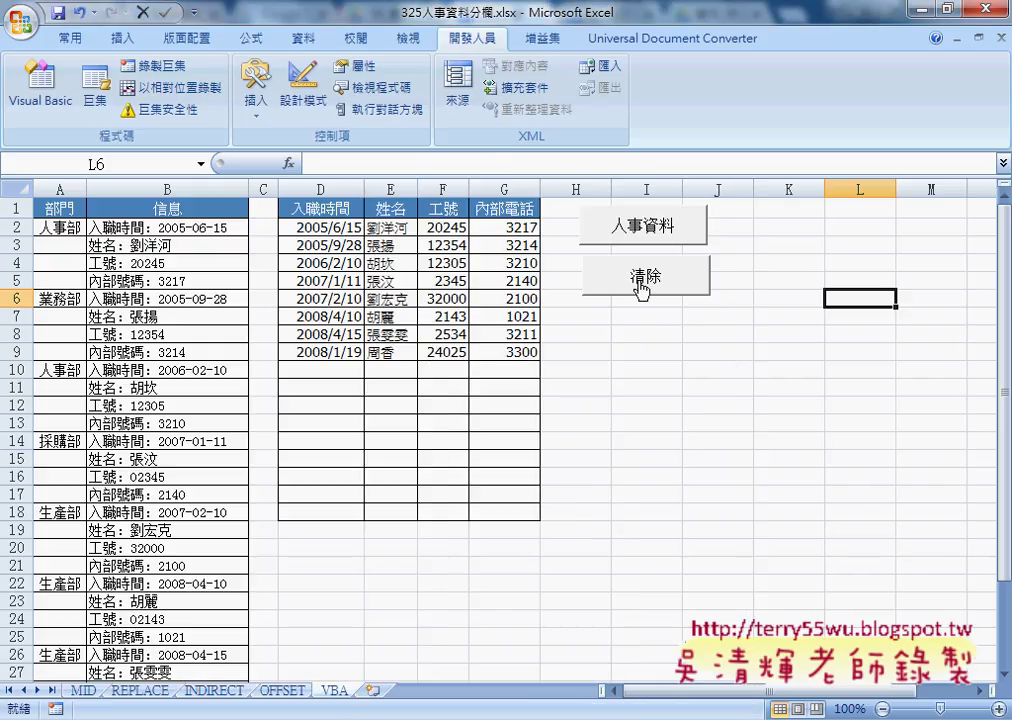
{"action": "left_click", "coordinate": [643, 285]}
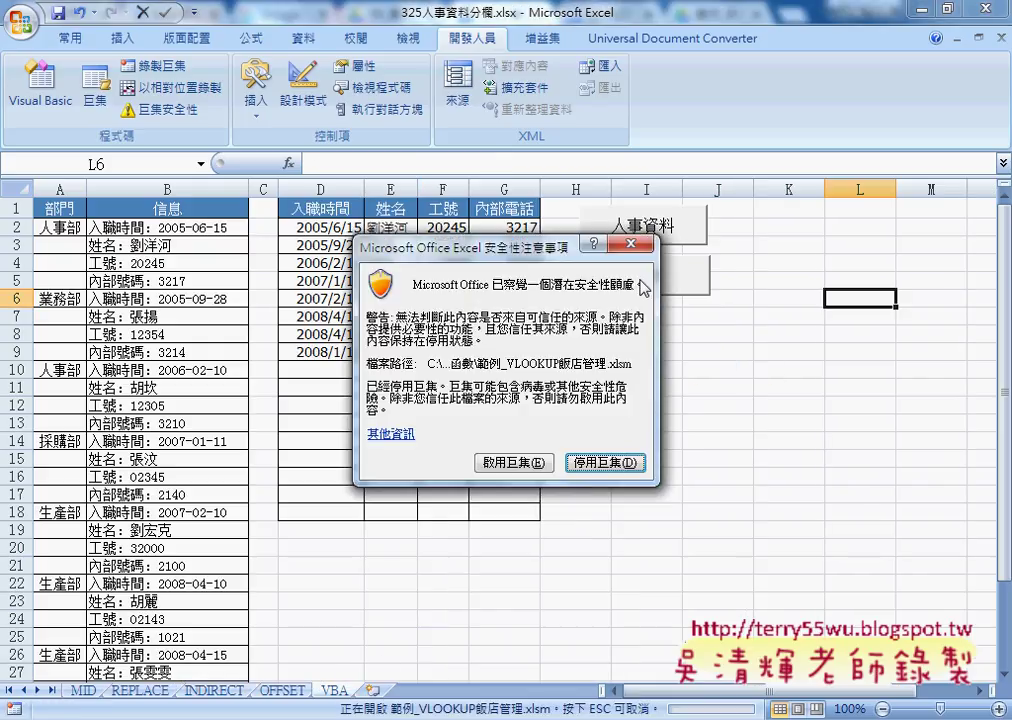
{"action": "left_click", "coordinate": [513, 462]}
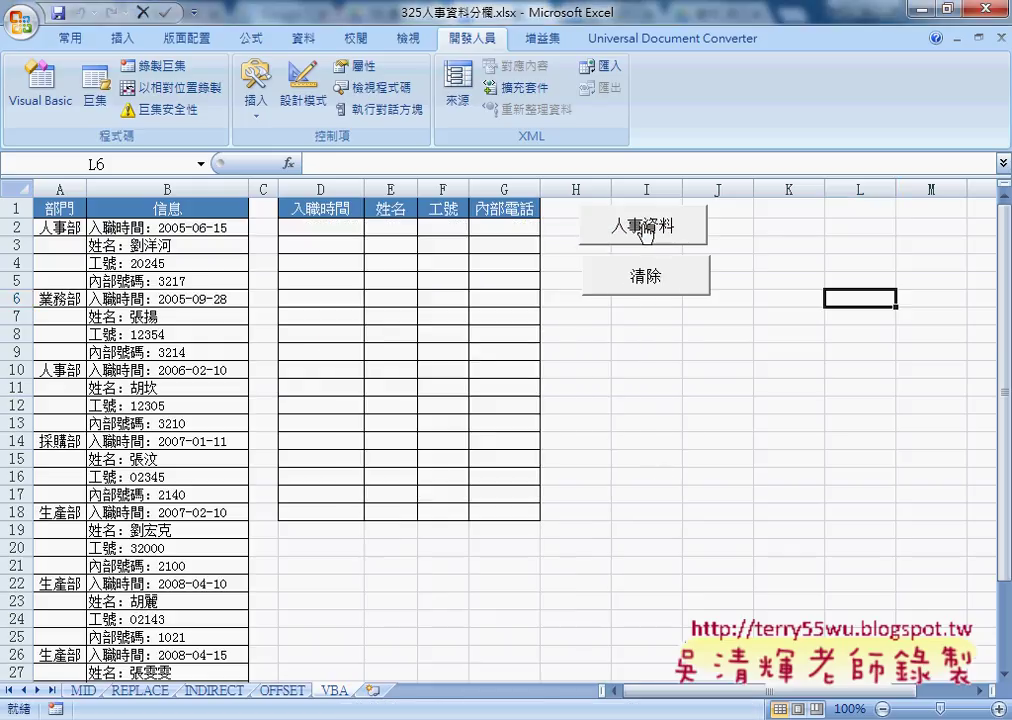
{"action": "left_click", "coordinate": [646, 232]}
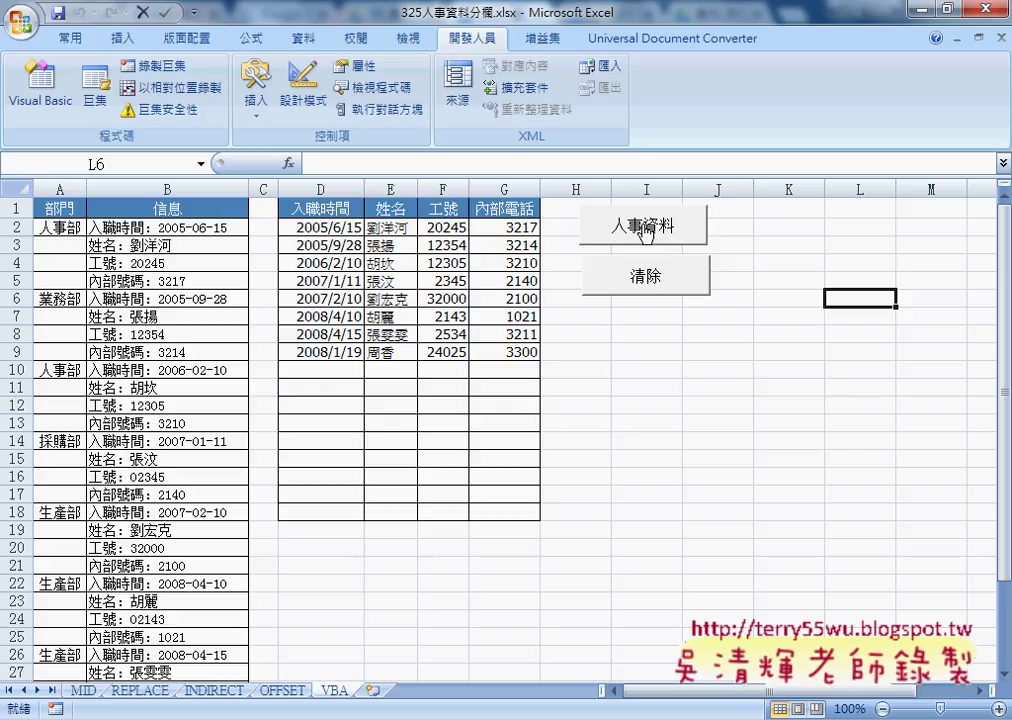
{"action": "left_click", "coordinate": [665, 283]}
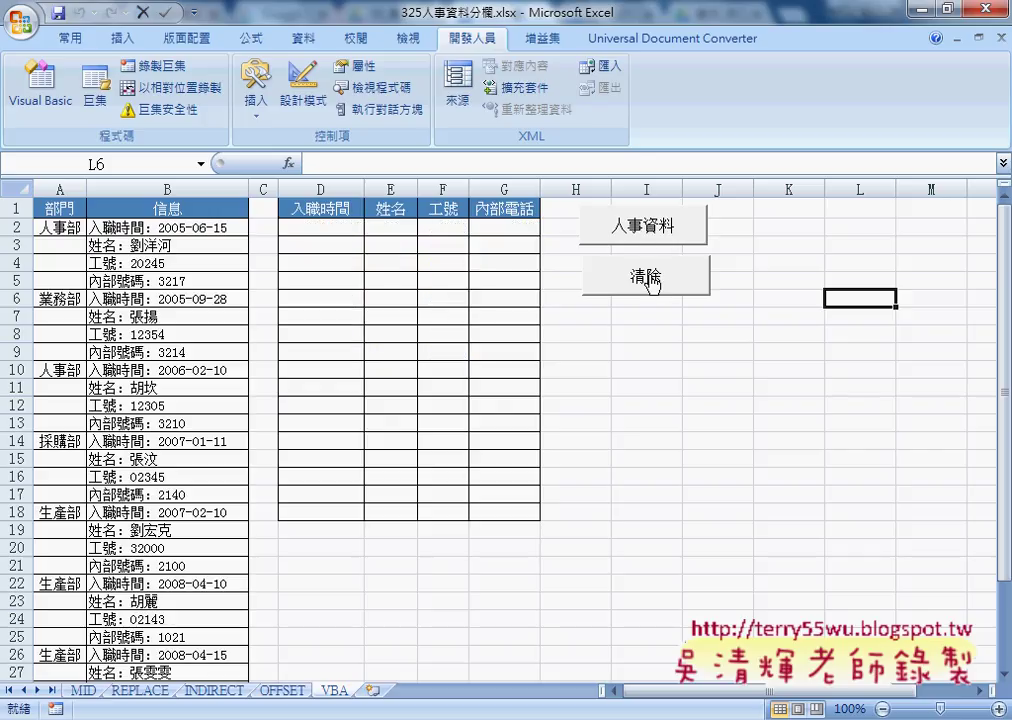
Open the code of the 人事資料 macro assigned to the fill button
{"action": "right_click", "coordinate": [656, 229]}
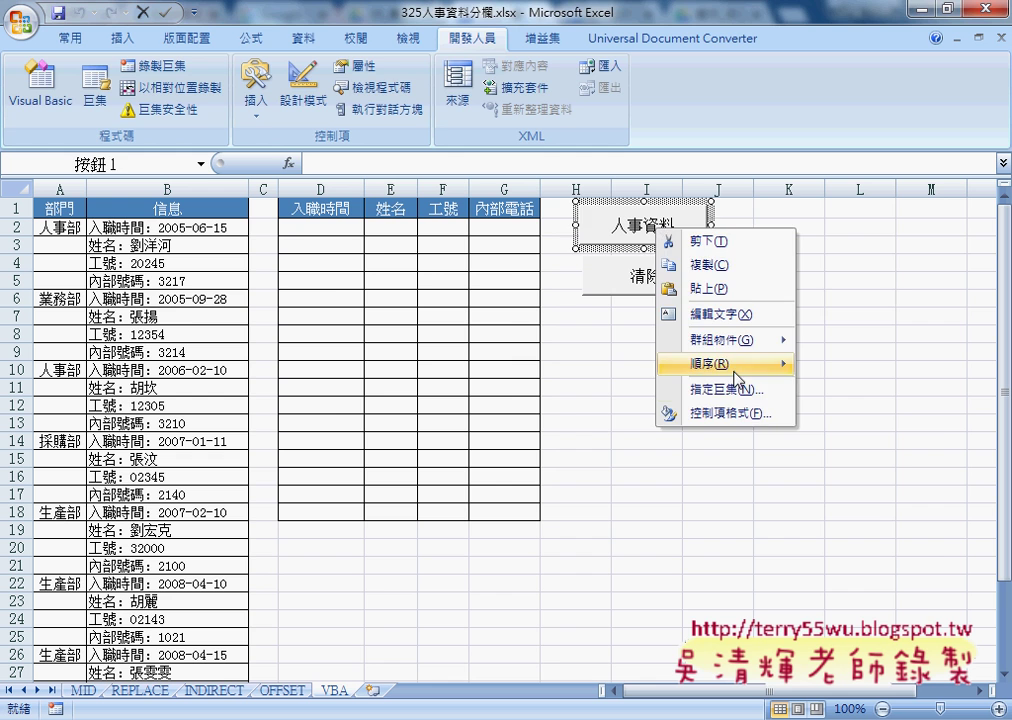
{"action": "left_click", "coordinate": [740, 390]}
{"action": "left_click", "coordinate": [903, 333]}
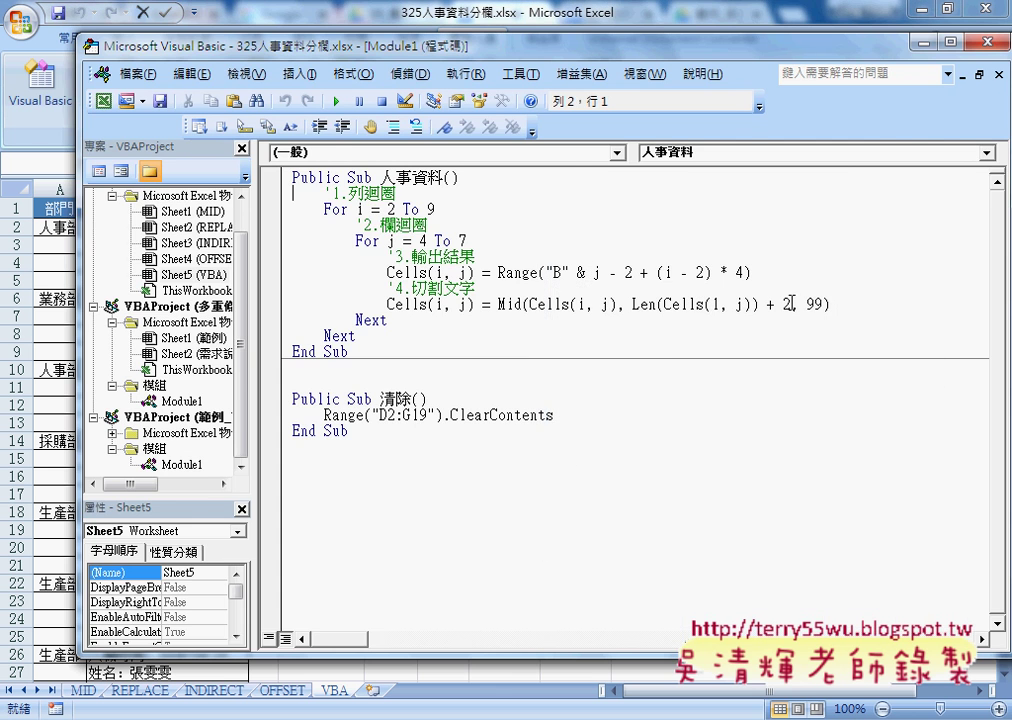
{"action": "mouse_move", "coordinate": [420, 55]}
{"action": "left_mouse_down"}
{"action": "mouse_move", "coordinate": [862, 60]}
{"action": "mouse_move", "coordinate": [759, 33]}
{"action": "left_mouse_up"}
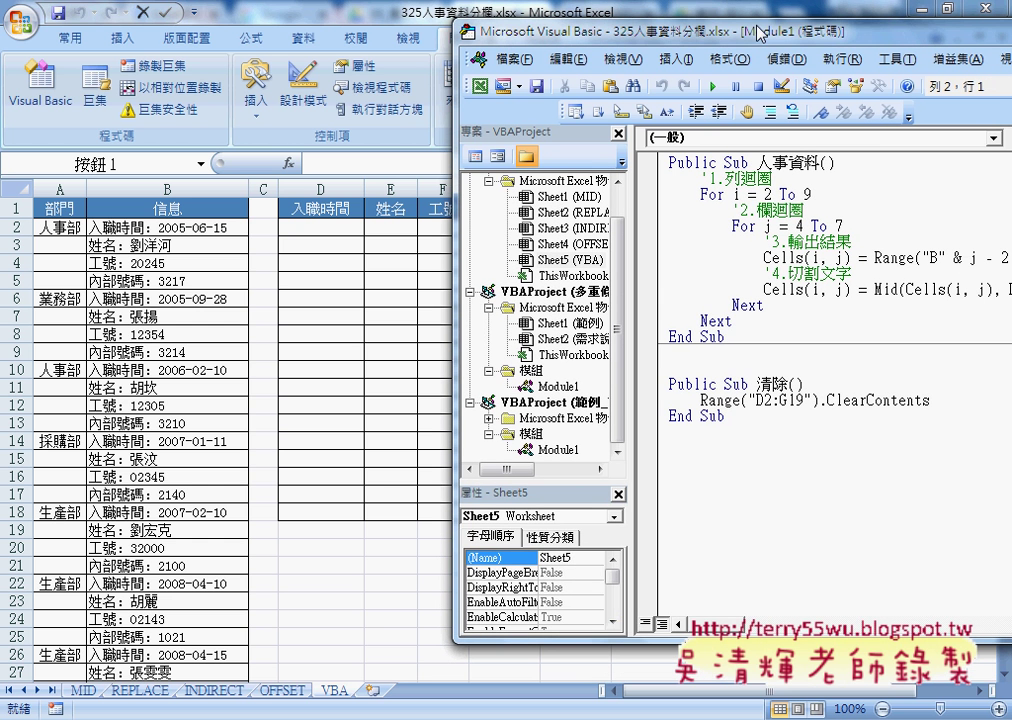
Review the For i = 2 To 9 and column j loops and the D2 output area
{"action": "double_click", "coordinate": [767, 194]}
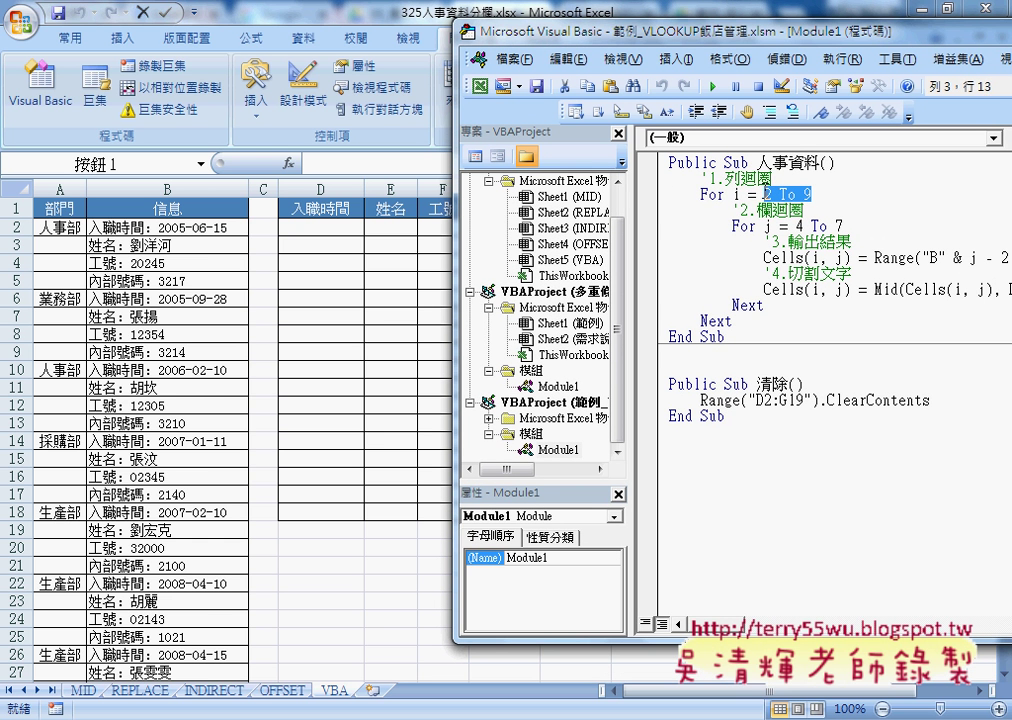
{"action": "left_click_drag", "start_coordinate": [812, 194], "coordinate": [700, 194]}
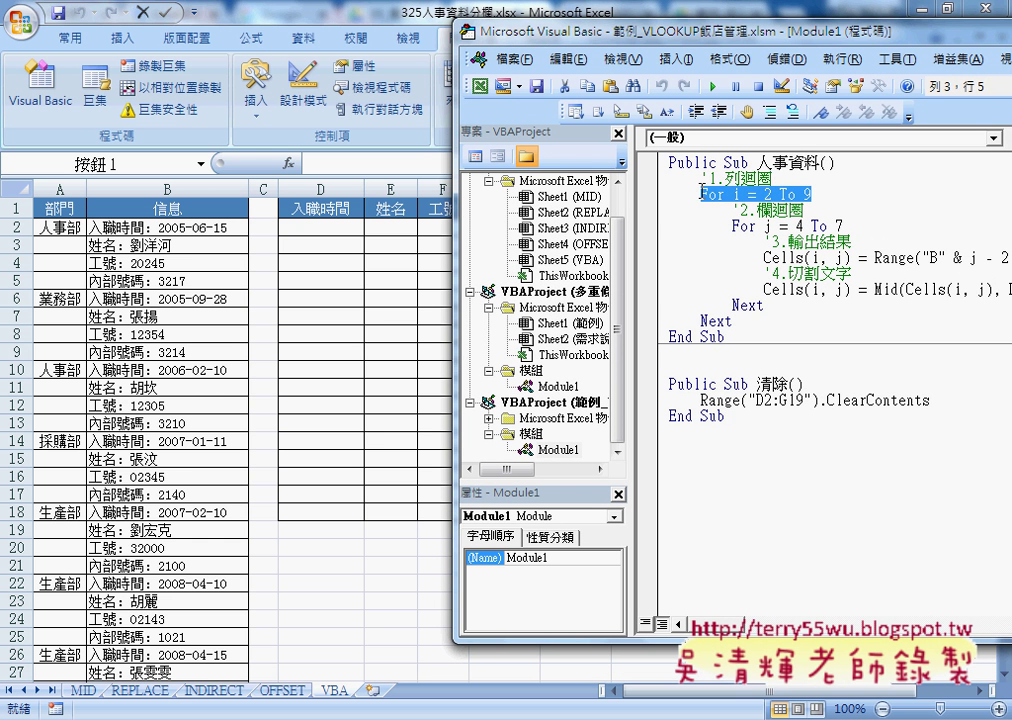
{"action": "double_click", "coordinate": [769, 226]}
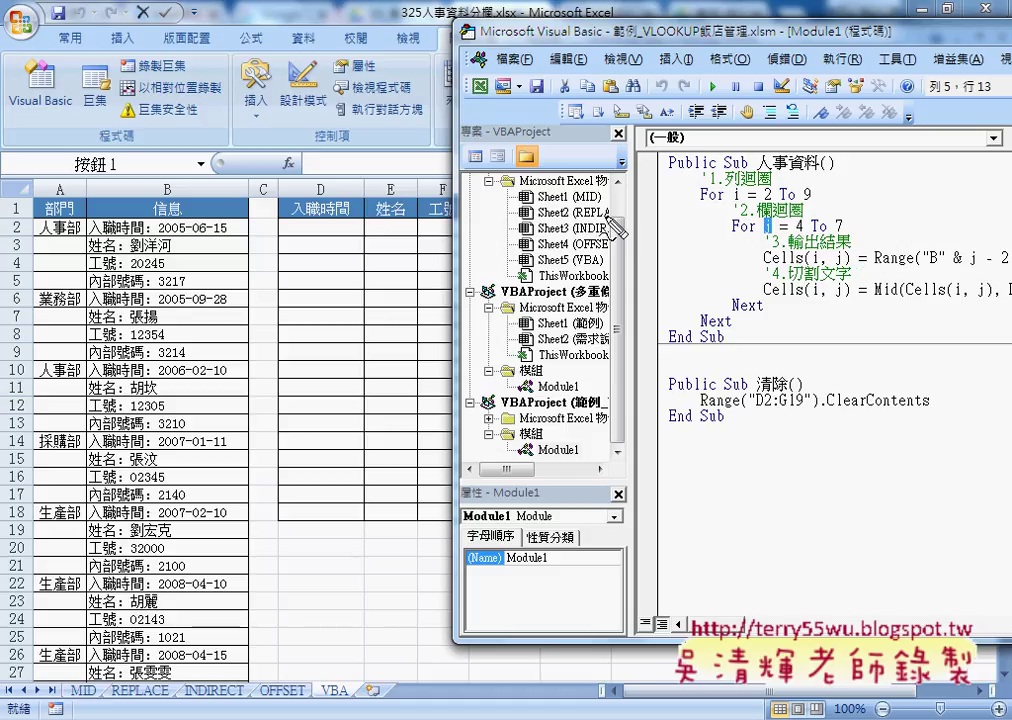
{"action": "left_click_drag", "start_coordinate": [280, 226], "coordinate": [530, 343]}
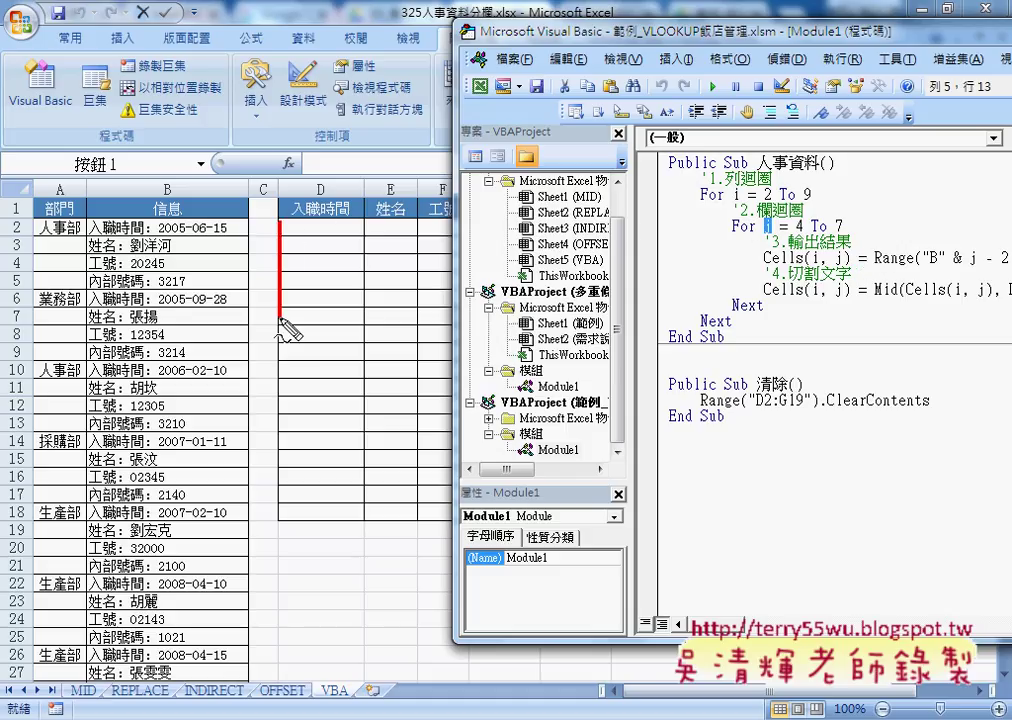
{"action": "left_click_drag", "start_coordinate": [366, 224], "coordinate": [585, 340]}
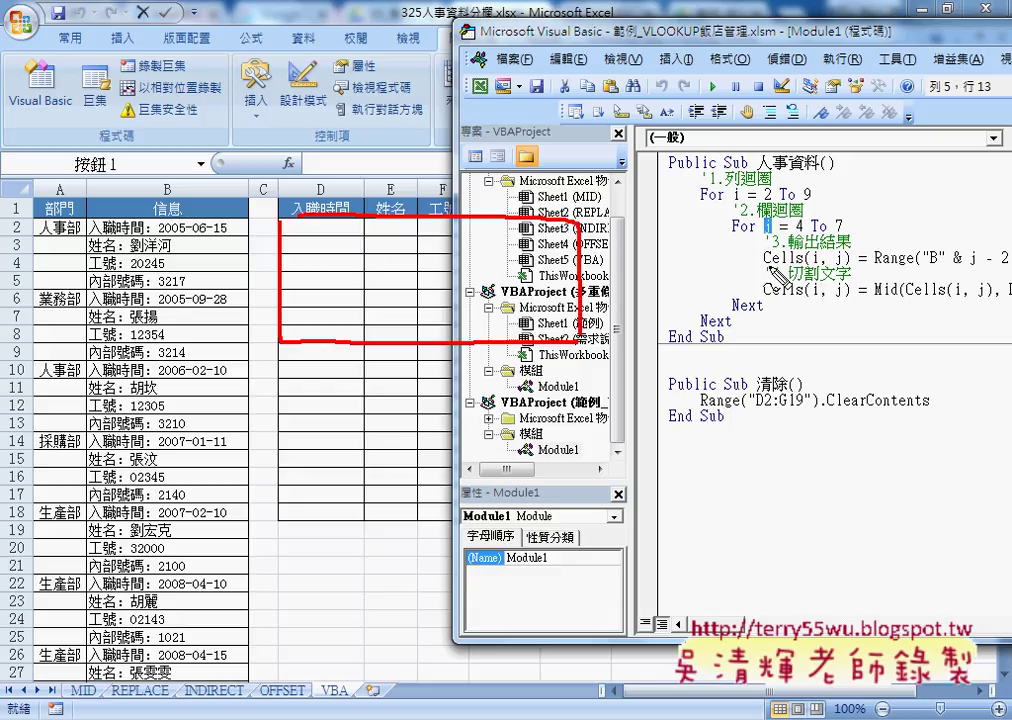
{"action": "mouse_move", "coordinate": [766, 266]}
{"action": "left_mouse_down"}
{"action": "mouse_move", "coordinate": [935, 266]}
{"action": "mouse_move", "coordinate": [830, 258]}
{"action": "left_mouse_up"}
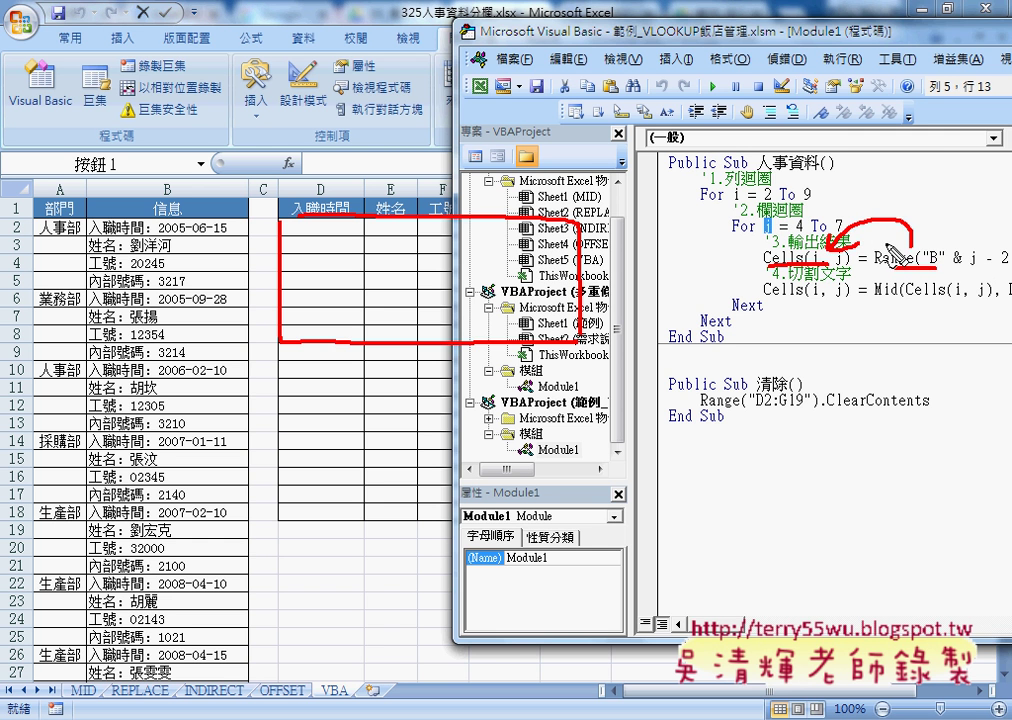
{"action": "key", "text": "Escape"}
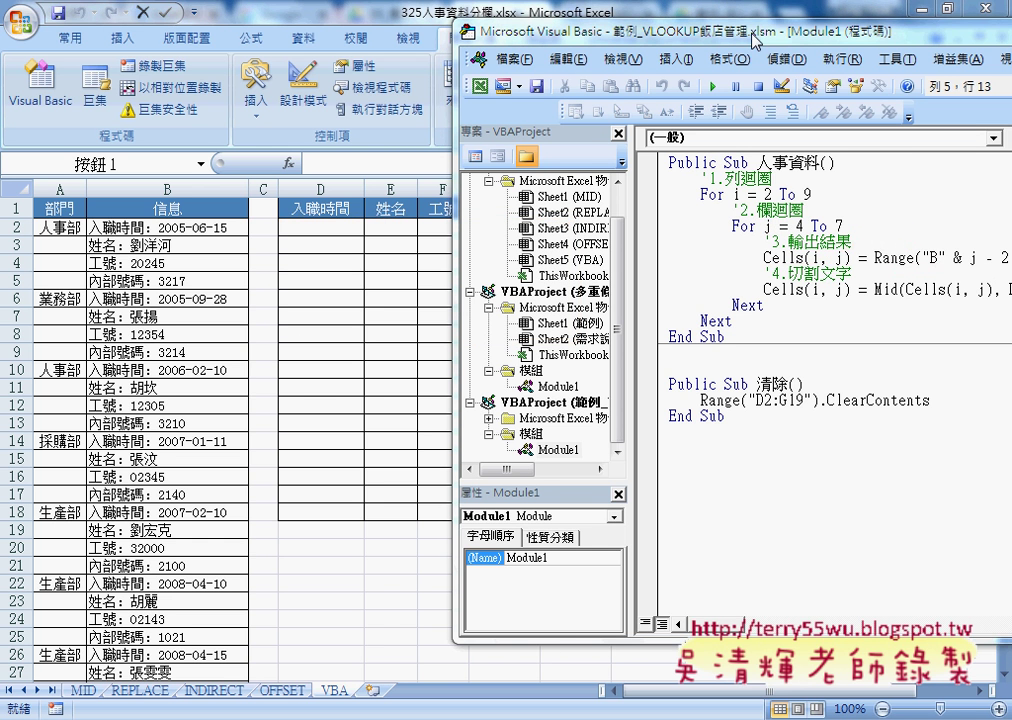
{"action": "left_click_drag", "start_coordinate": [599, 33], "coordinate": [389, 40]}
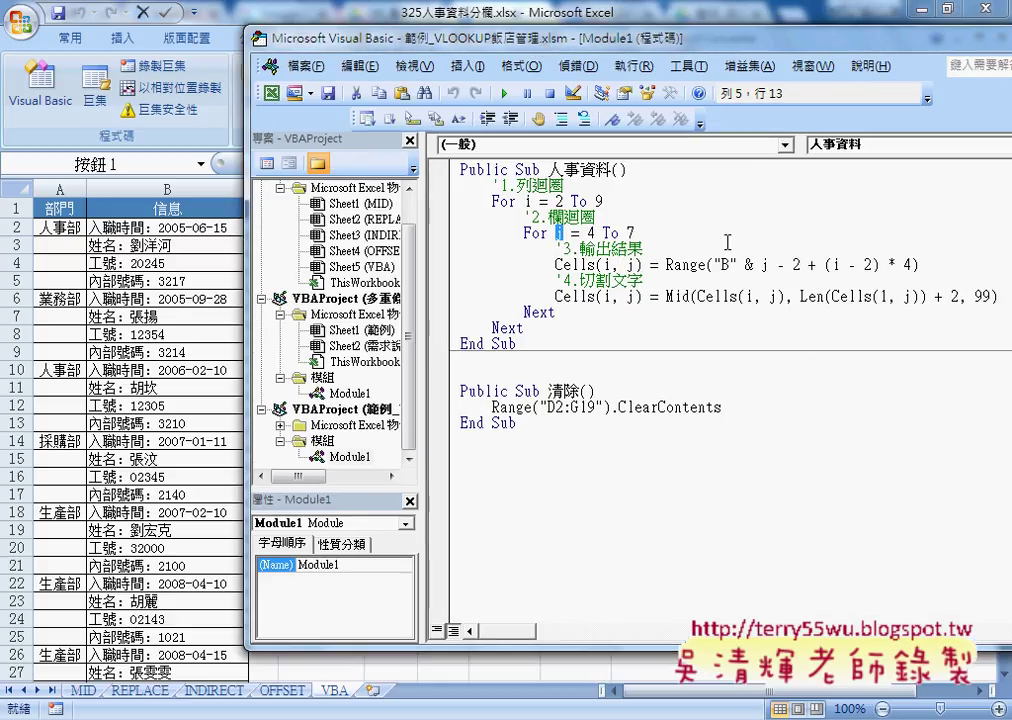
{"action": "type", "text": "j"}
{"action": "left_click_drag", "start_coordinate": [670, 265], "coordinate": [706, 266]}
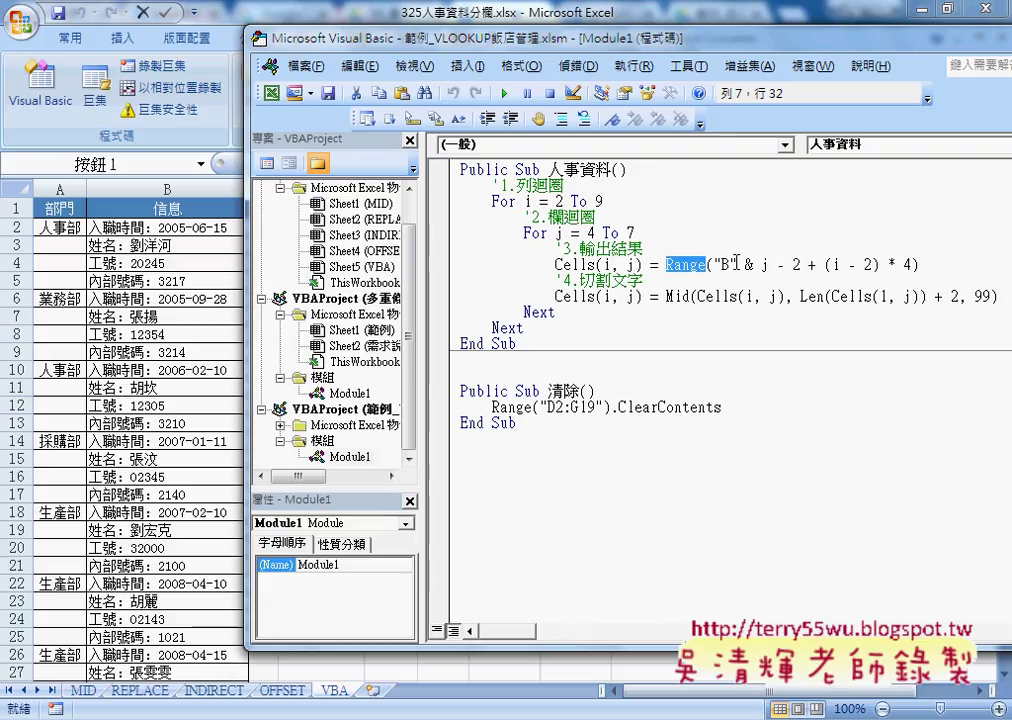
{"action": "left_click_drag", "start_coordinate": [555, 265], "coordinate": [642, 265]}
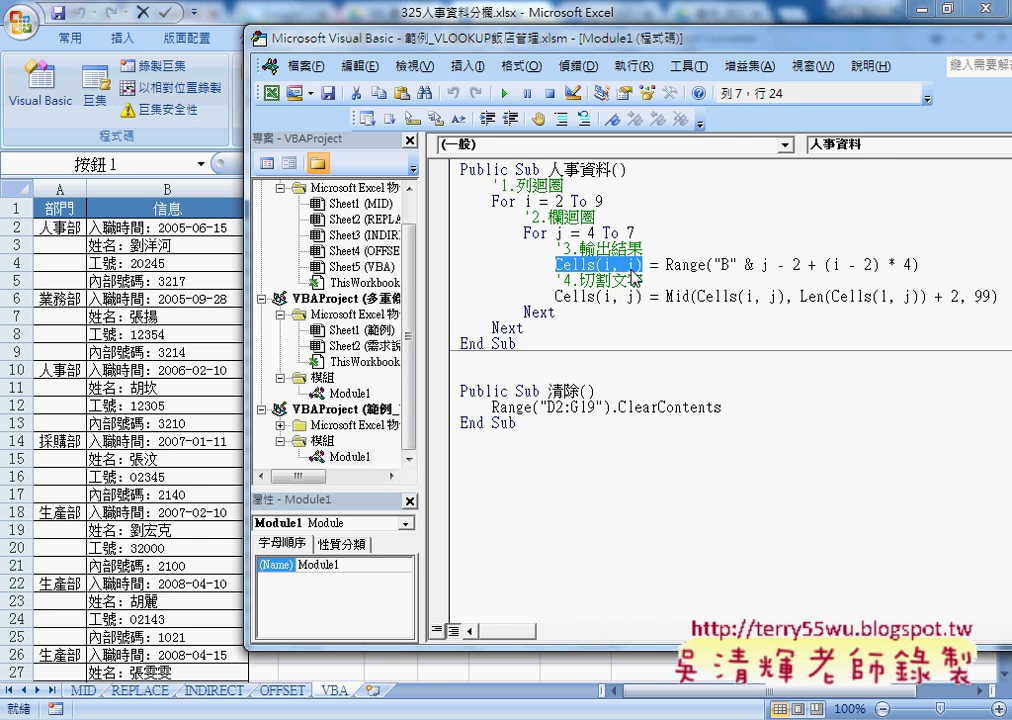
{"action": "left_click_drag", "start_coordinate": [594, 38], "coordinate": [739, 47]}
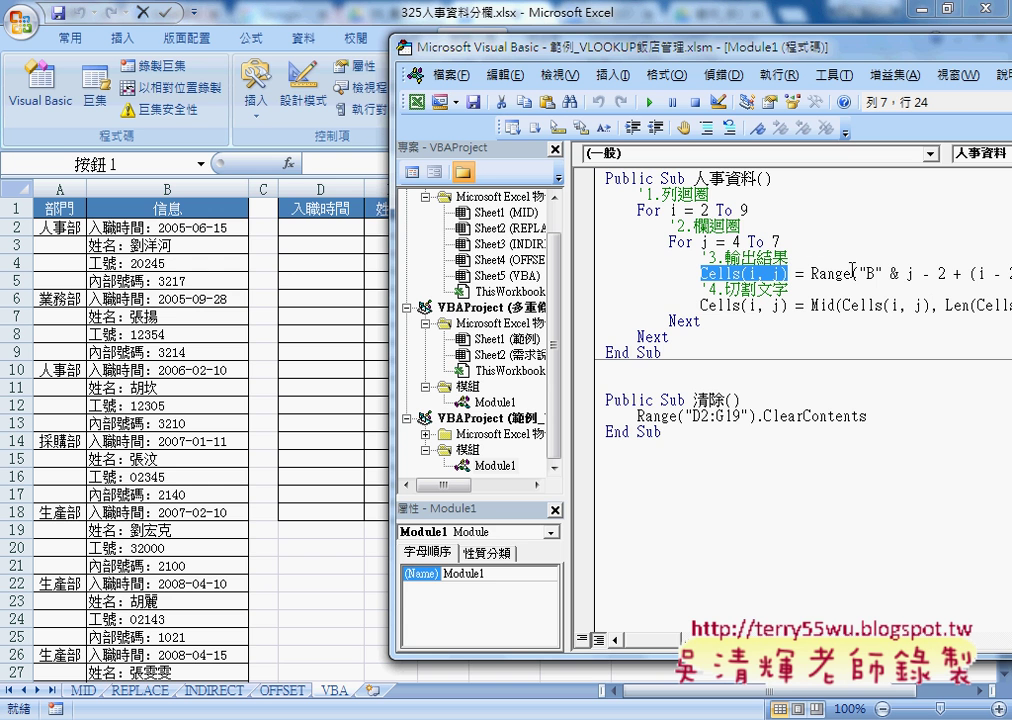
{"action": "left_click_drag", "start_coordinate": [594, 50], "coordinate": [489, 51]}
{"action": "left_click_drag", "start_coordinate": [606, 268], "coordinate": [631, 266]}
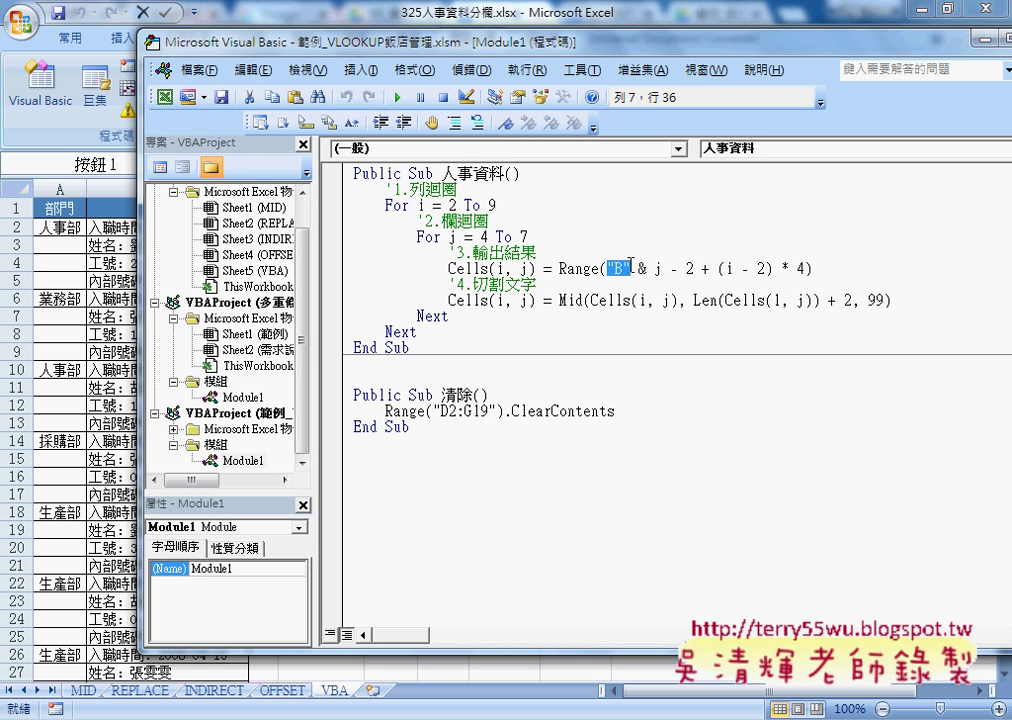
{"action": "double_click", "coordinate": [642, 268]}
{"action": "double_click", "coordinate": [657, 268]}
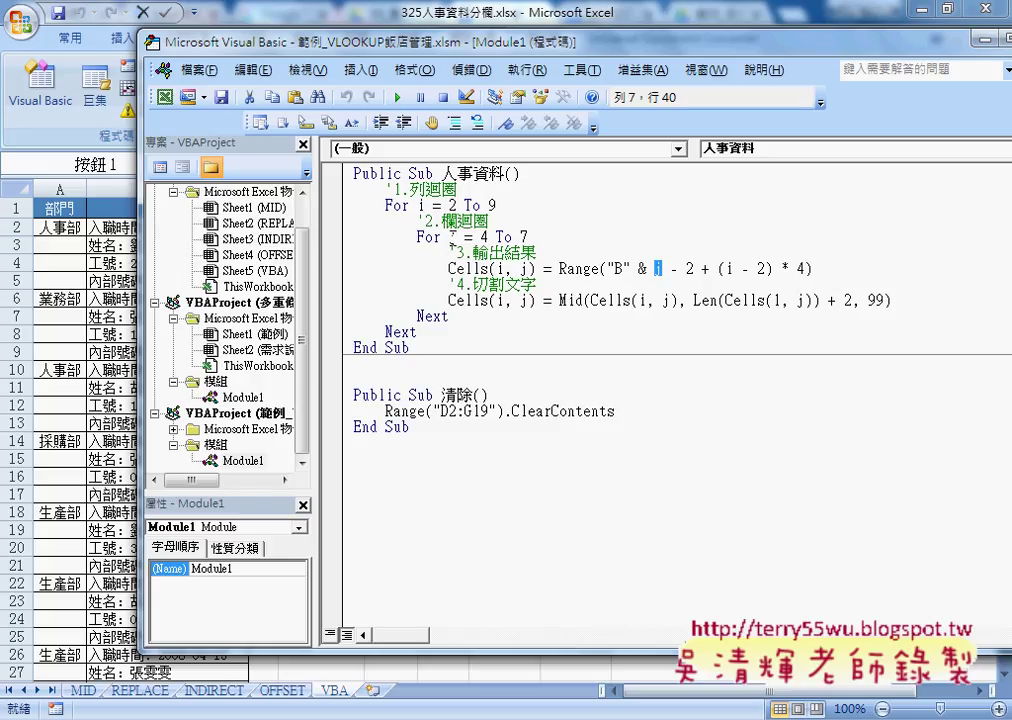
{"action": "double_click", "coordinate": [729, 268]}
{"action": "left_click_drag", "start_coordinate": [654, 268], "coordinate": [694, 267]}
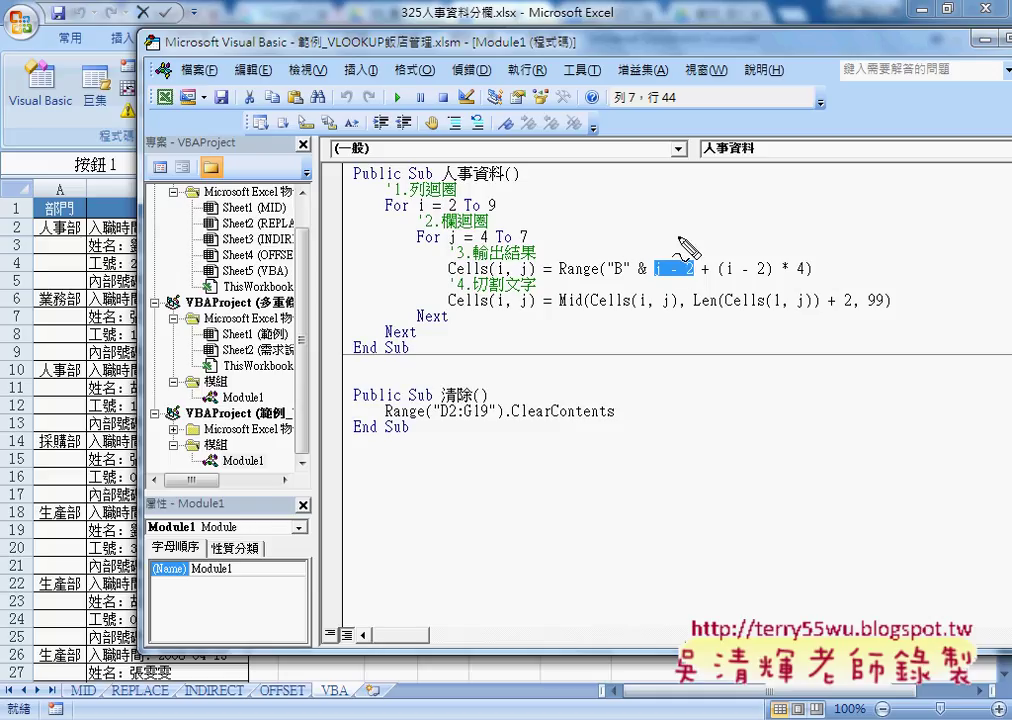
{"action": "mouse_move", "coordinate": [668, 238]}
{"action": "left_mouse_down"}
{"action": "mouse_move", "coordinate": [686, 238]}
{"action": "mouse_move", "coordinate": [735, 284]}
{"action": "left_mouse_up"}
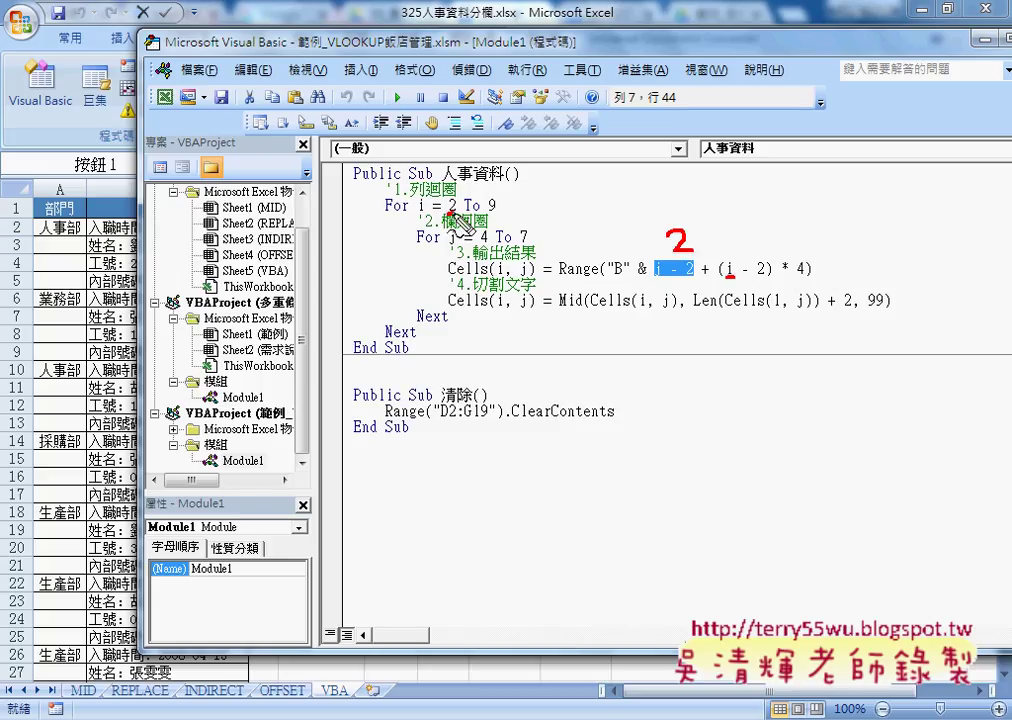
{"action": "left_click_drag", "start_coordinate": [742, 284], "coordinate": [758, 284]}
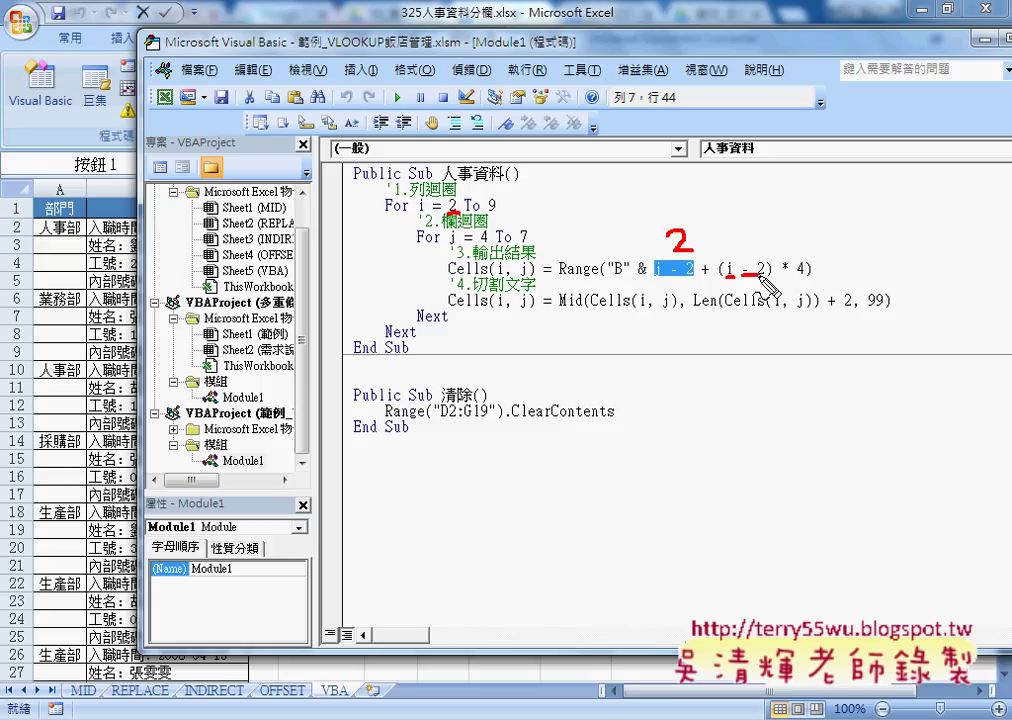
{"action": "mouse_move", "coordinate": [745, 231]}
{"action": "left_mouse_down"}
{"action": "mouse_move", "coordinate": [738, 245]}
{"action": "mouse_move", "coordinate": [750, 233]}
{"action": "left_mouse_up"}
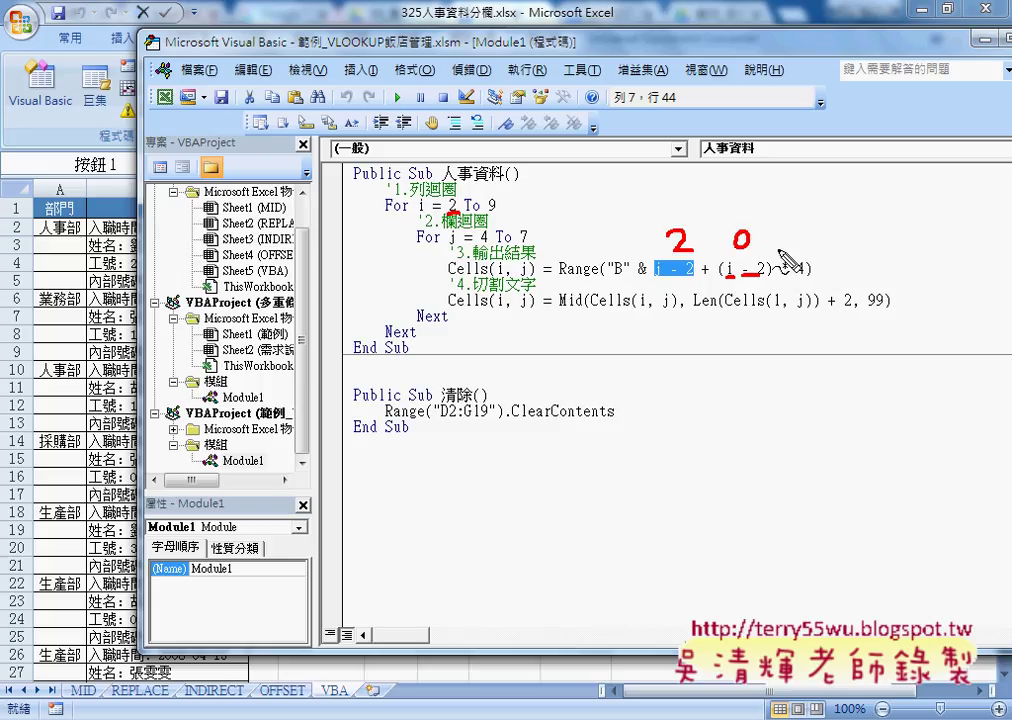
{"action": "left_click_drag", "start_coordinate": [783, 276], "coordinate": [798, 276]}
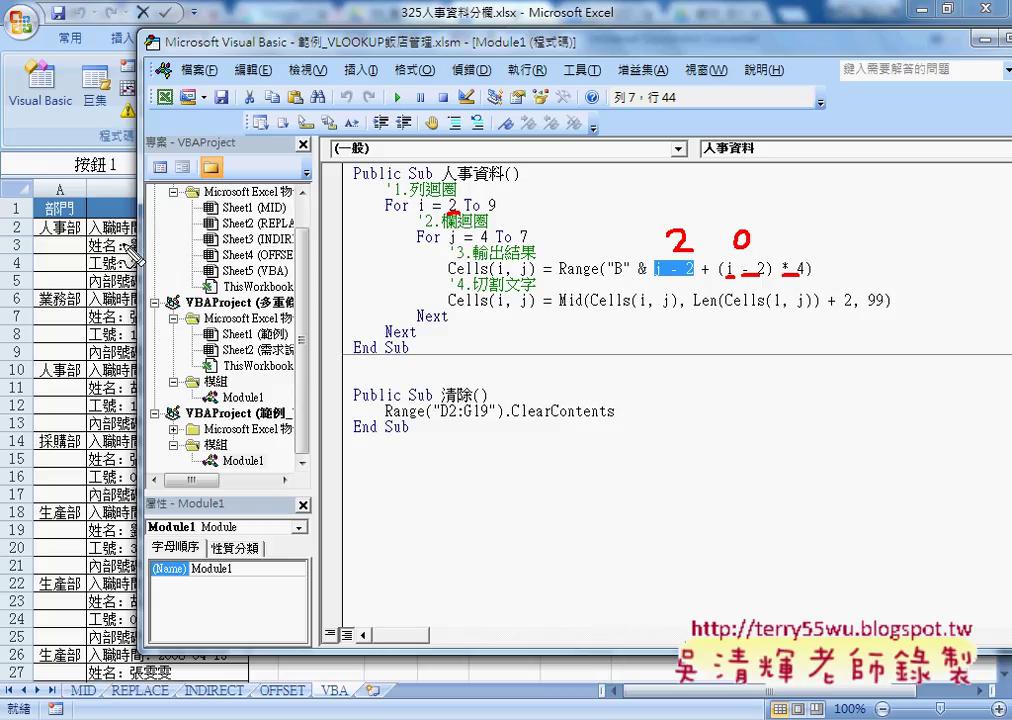
{"action": "left_click_drag", "start_coordinate": [138, 219], "coordinate": [147, 238]}
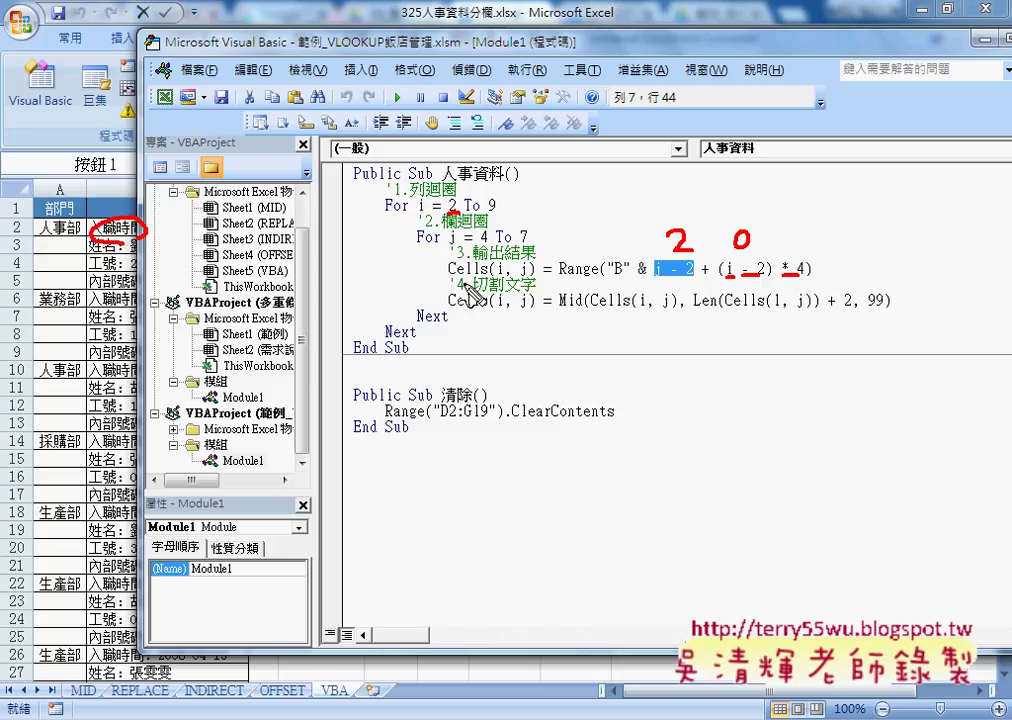
{"action": "left_click_drag", "start_coordinate": [450, 282], "coordinate": [530, 283]}
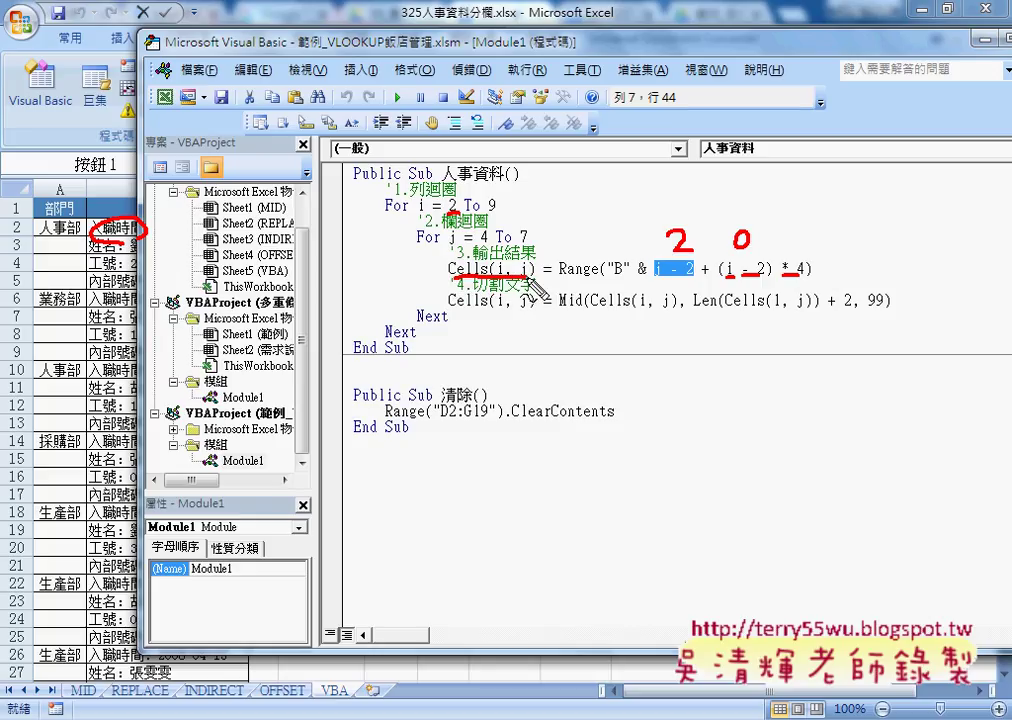
{"action": "mouse_move", "coordinate": [602, 262]}
{"action": "left_mouse_down"}
{"action": "mouse_move", "coordinate": [522, 240]}
{"action": "mouse_move", "coordinate": [537, 250]}
{"action": "left_mouse_up"}
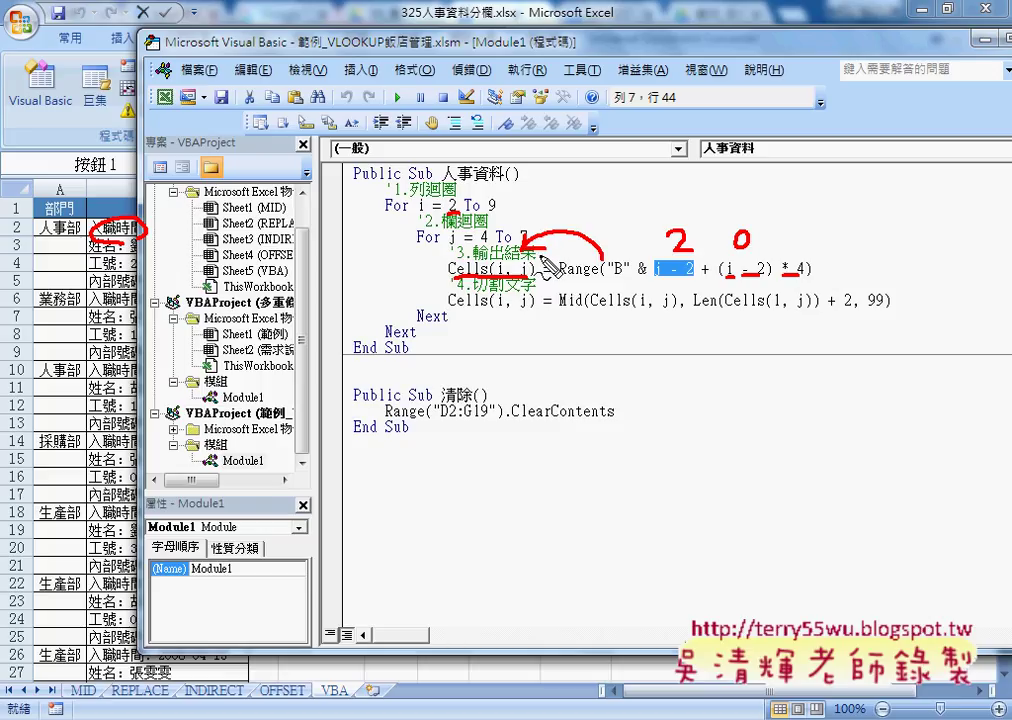
{"action": "key", "text": "Escape"}
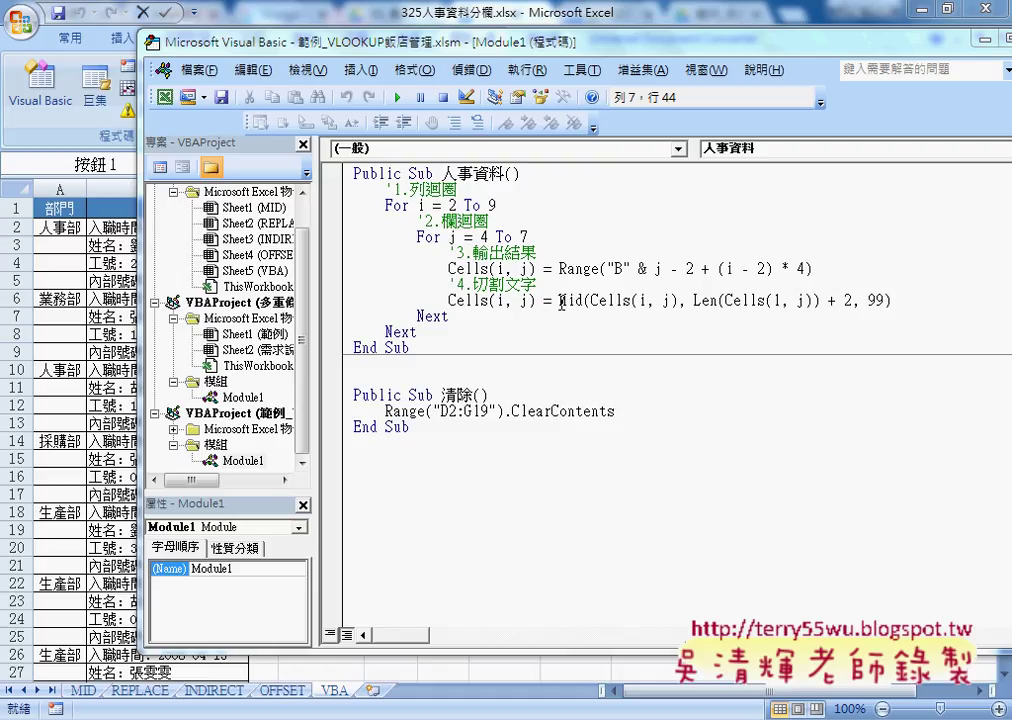
{"action": "left_click_drag", "start_coordinate": [561, 302], "coordinate": [679, 302]}
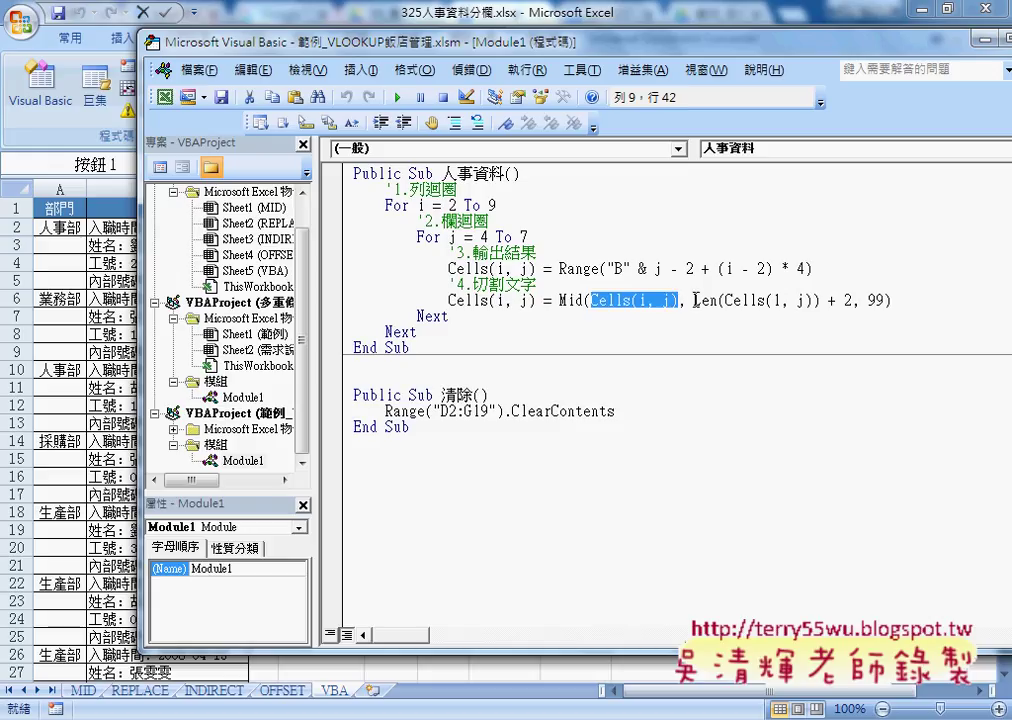
{"action": "left_click_drag", "start_coordinate": [694, 301], "coordinate": [717, 301]}
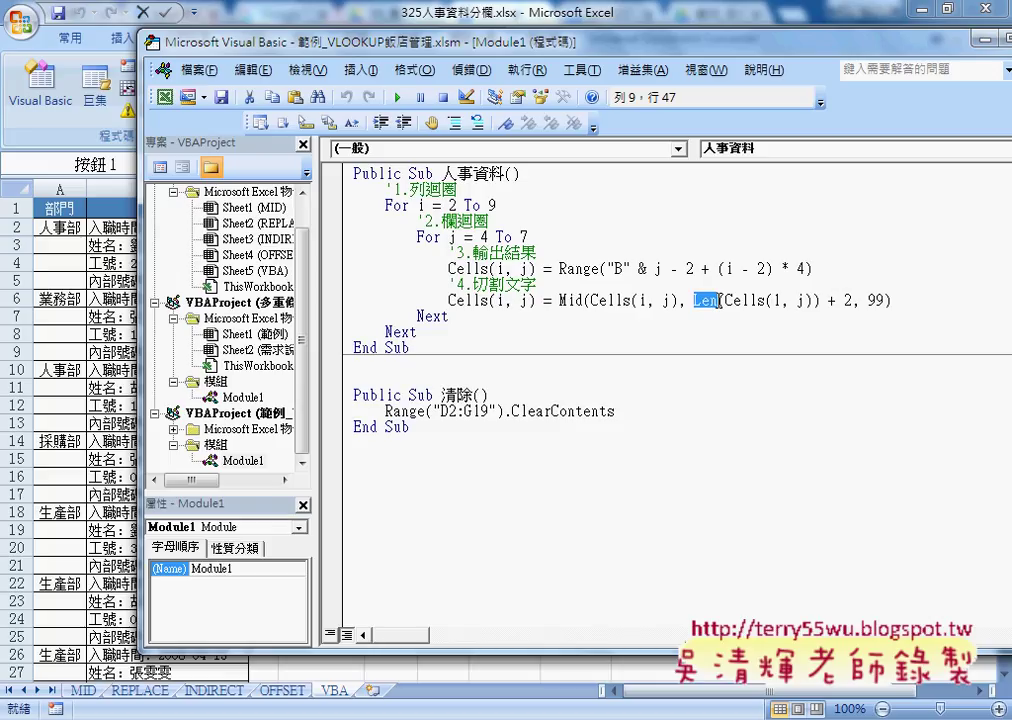
{"action": "left_click", "coordinate": [782, 301]}
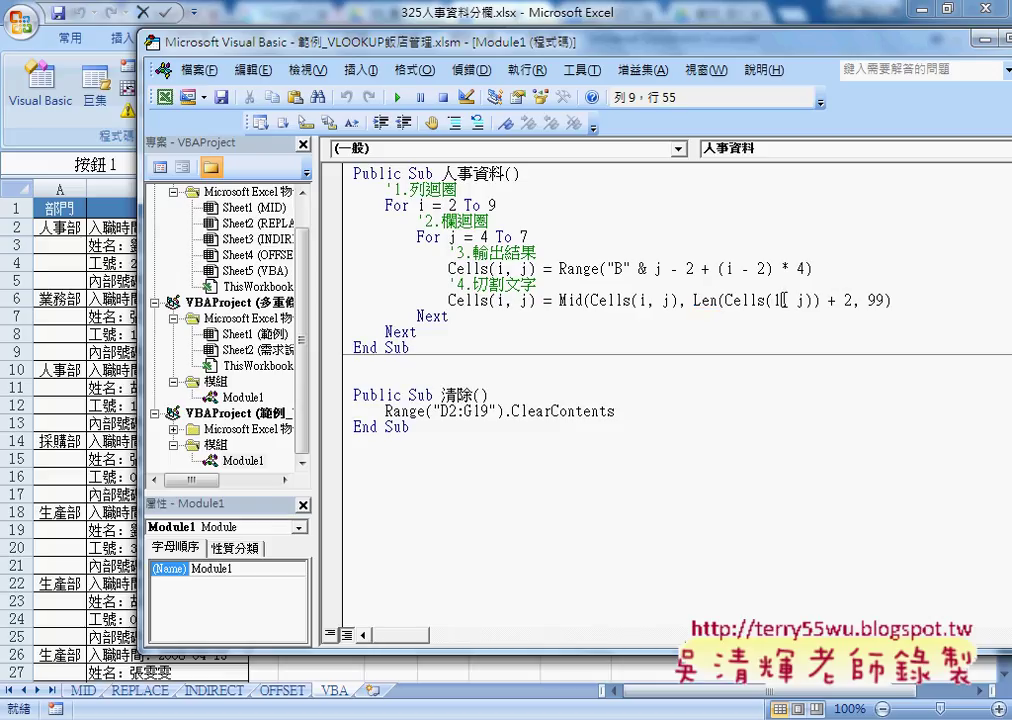
{"action": "left_click", "coordinate": [805, 301]}
{"action": "left_click_drag", "start_coordinate": [806, 301], "coordinate": [728, 301]}
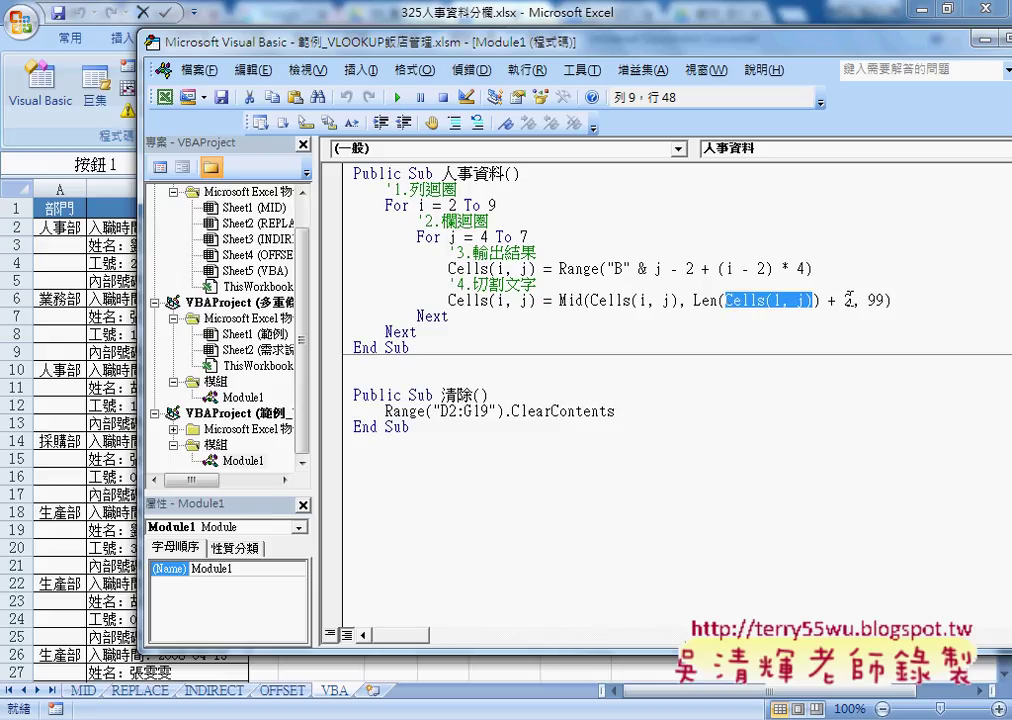
{"action": "left_click_drag", "start_coordinate": [853, 301], "coordinate": [828, 302]}
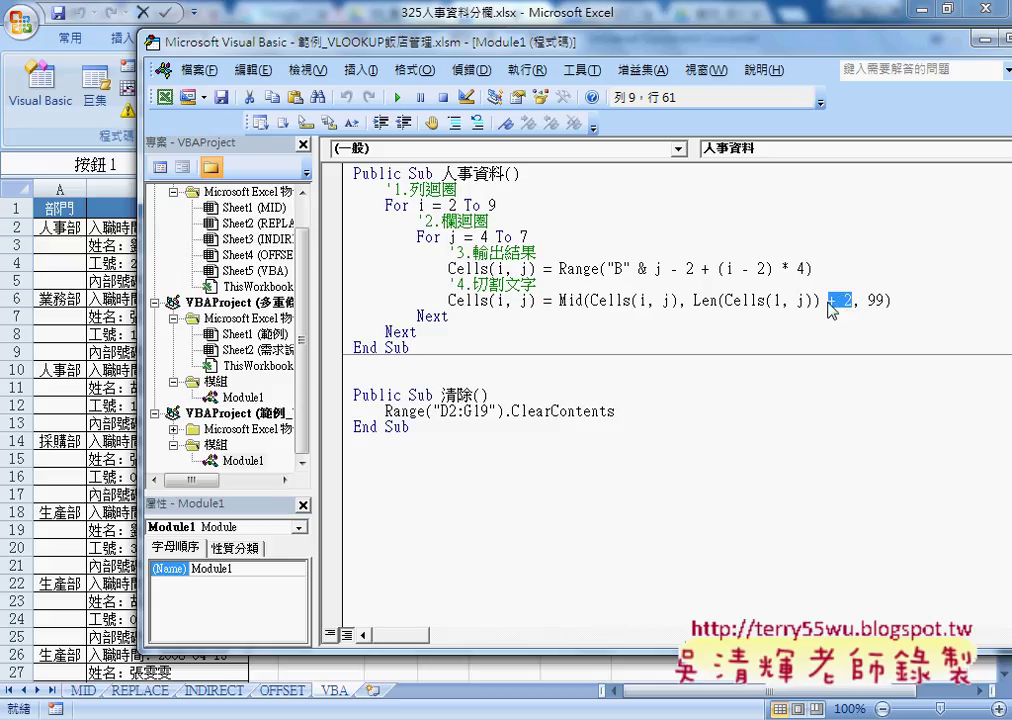
{"action": "double_click", "coordinate": [876, 300]}
Set a breakpoint on the Range assignment line and run 人事資料 up to it
{"action": "mouse_move", "coordinate": [547, 50]}
{"action": "left_mouse_down"}
{"action": "mouse_move", "coordinate": [855, 60]}
{"action": "mouse_move", "coordinate": [845, 66]}
{"action": "left_mouse_up"}
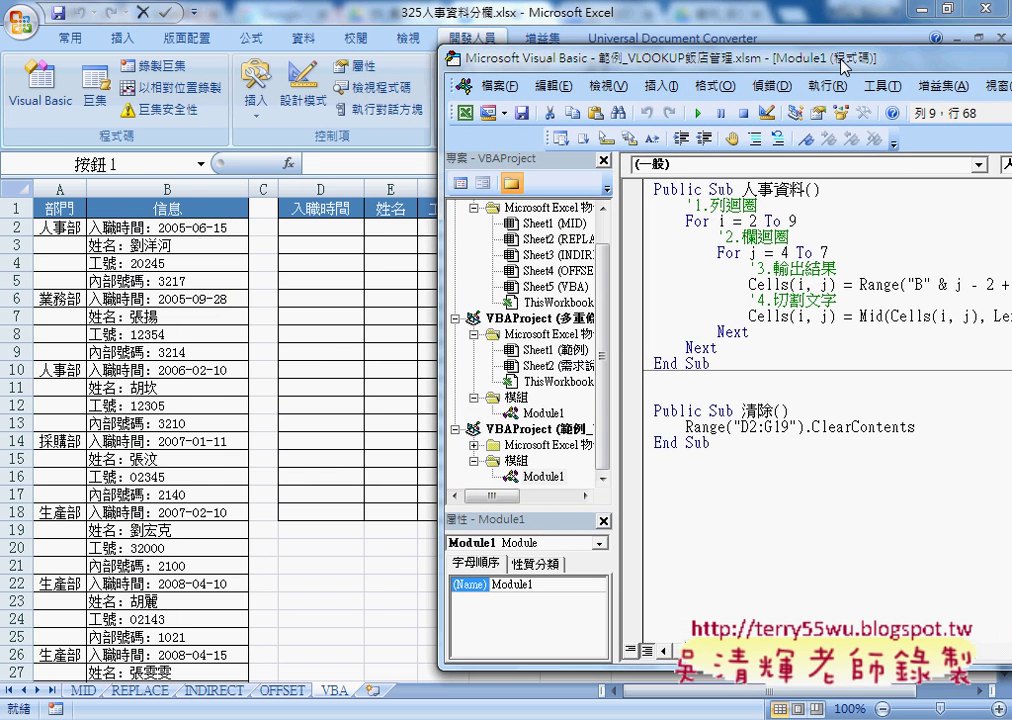
{"action": "key", "text": "F9"}
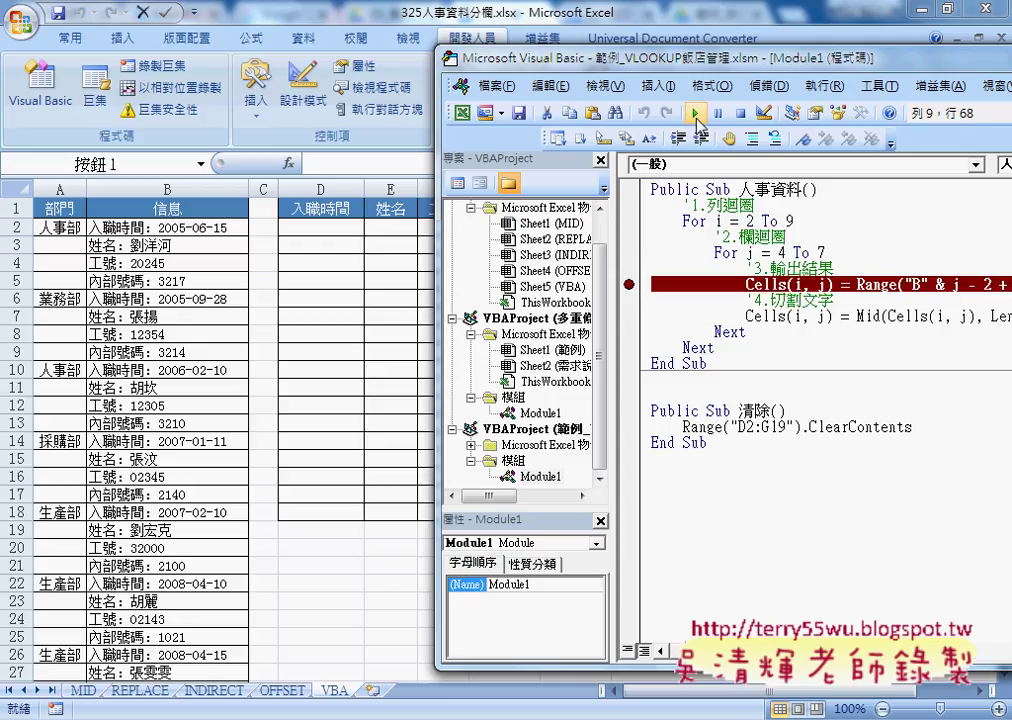
{"action": "left_click", "coordinate": [695, 113]}
{"action": "left_click_drag", "start_coordinate": [727, 62], "coordinate": [619, 62]}
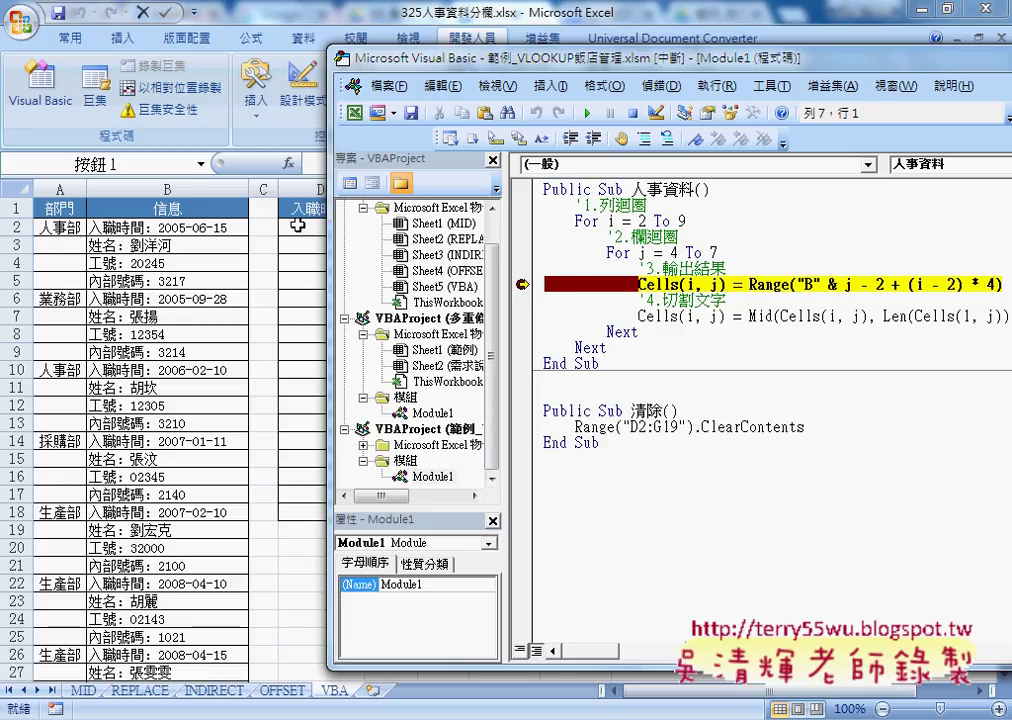
Step through the lines so D2 gets the hire date 2005/6/15, then clear the breakpoint
{"action": "left_click_drag", "start_coordinate": [843, 284], "coordinate": [997, 284]}
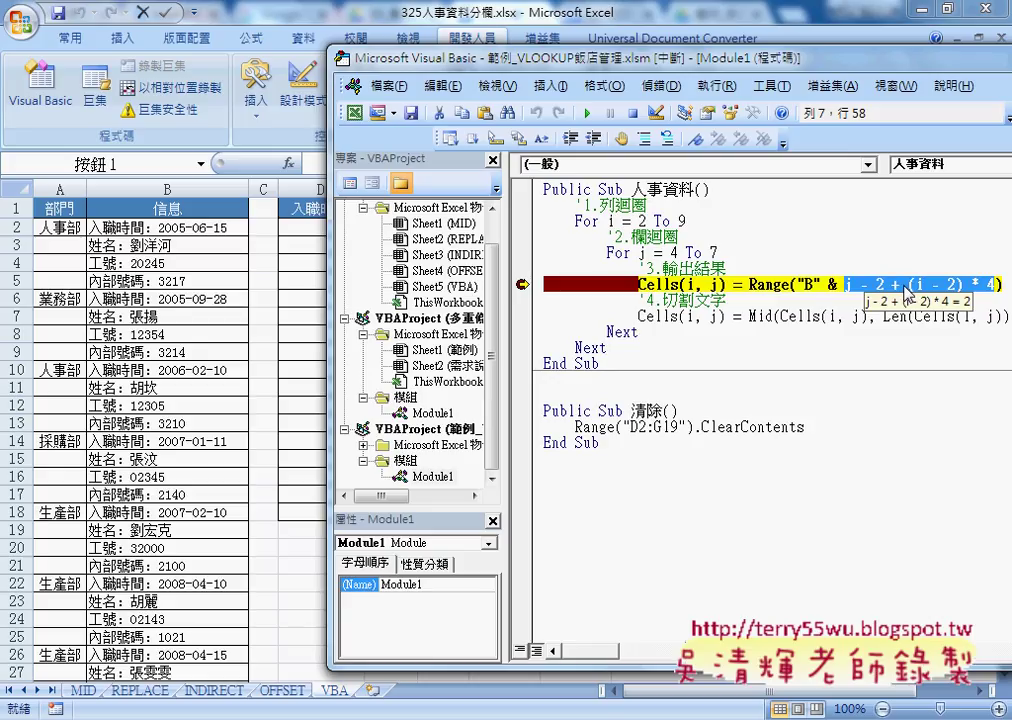
{"action": "key", "text": "F8"}
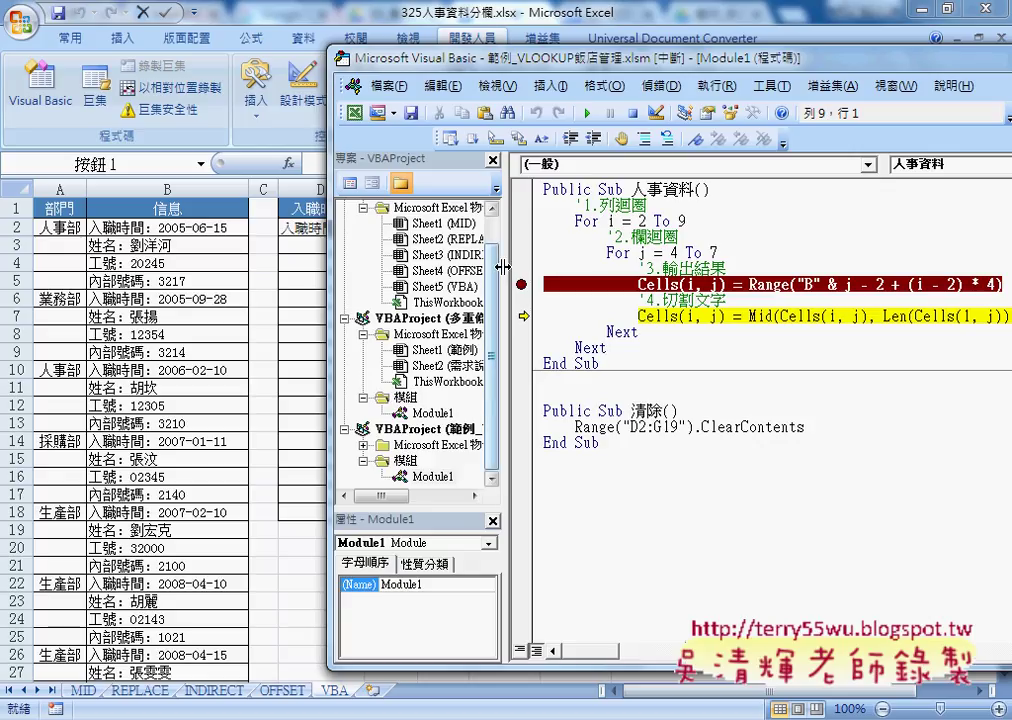
{"action": "mouse_move", "coordinate": [502, 267]}
{"action": "left_mouse_down"}
{"action": "mouse_move", "coordinate": [345, 267]}
{"action": "mouse_move", "coordinate": [388, 264]}
{"action": "left_mouse_up"}
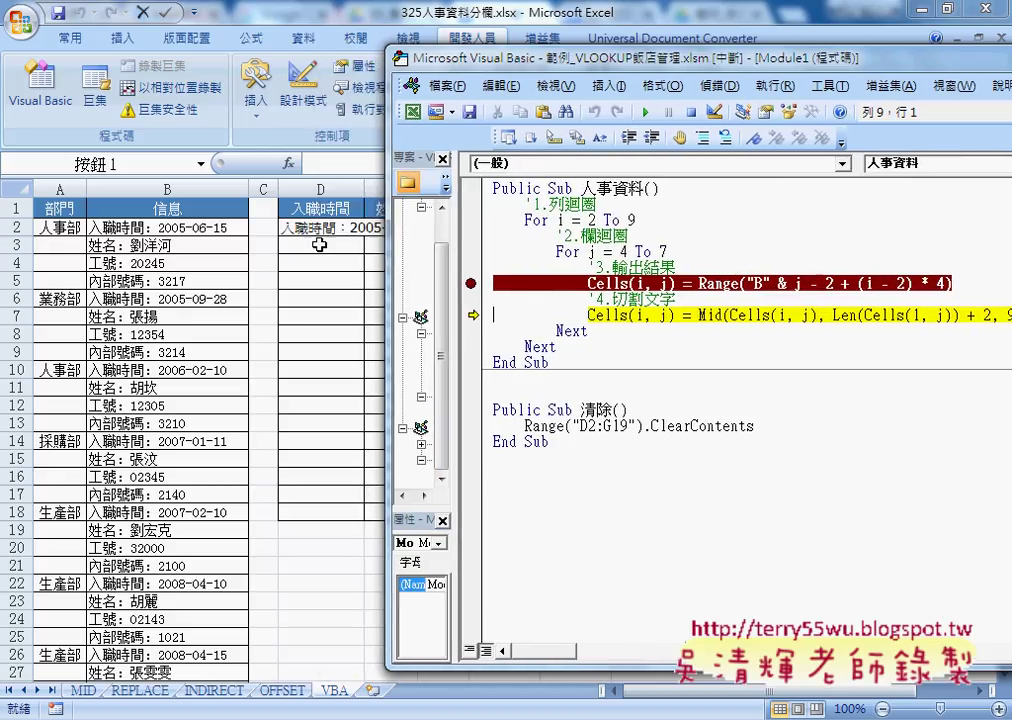
{"action": "mouse_move", "coordinate": [873, 316]}
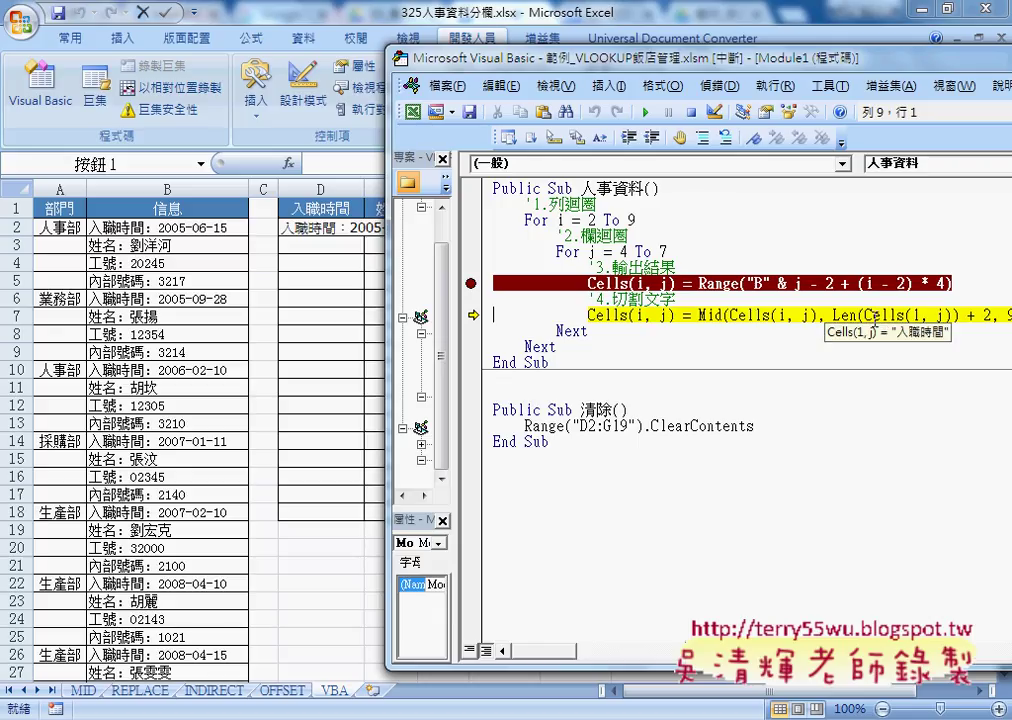
{"action": "left_click_drag", "start_coordinate": [865, 316], "coordinate": [938, 318]}
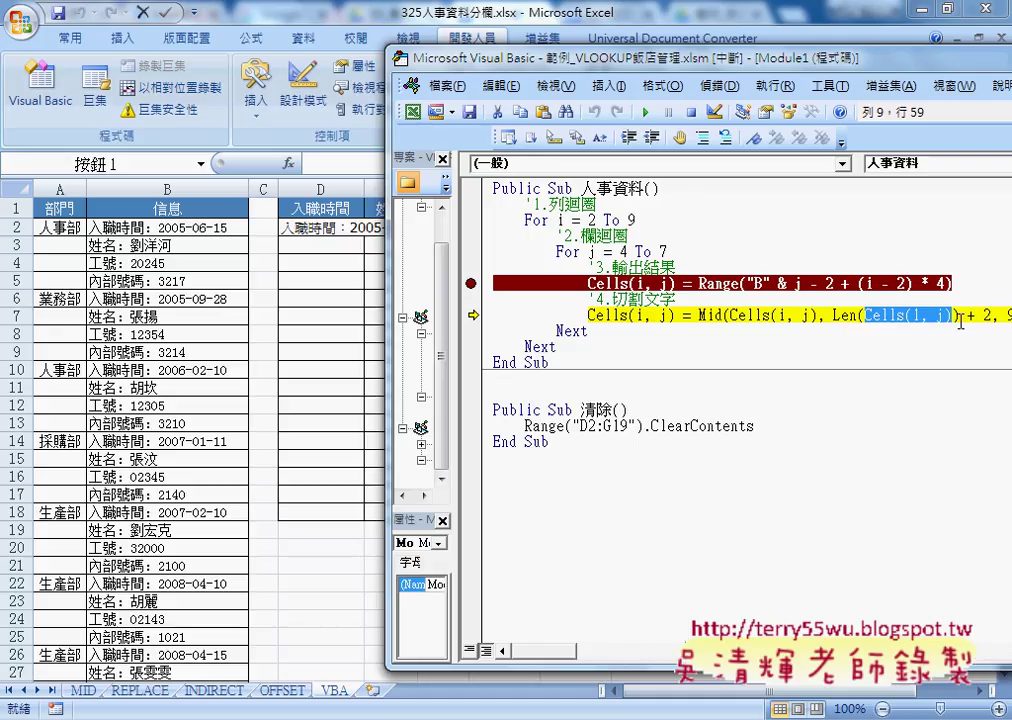
{"action": "left_click", "coordinate": [937, 316]}
{"action": "left_click_drag", "start_coordinate": [921, 316], "coordinate": [912, 316]}
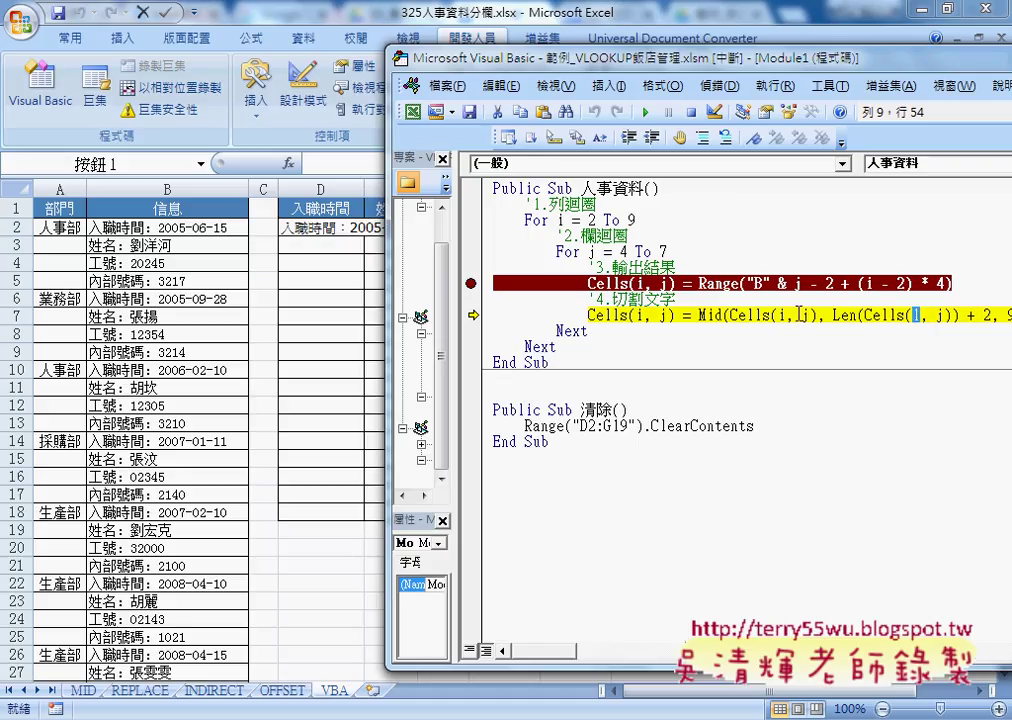
{"action": "mouse_move", "coordinate": [841, 316]}
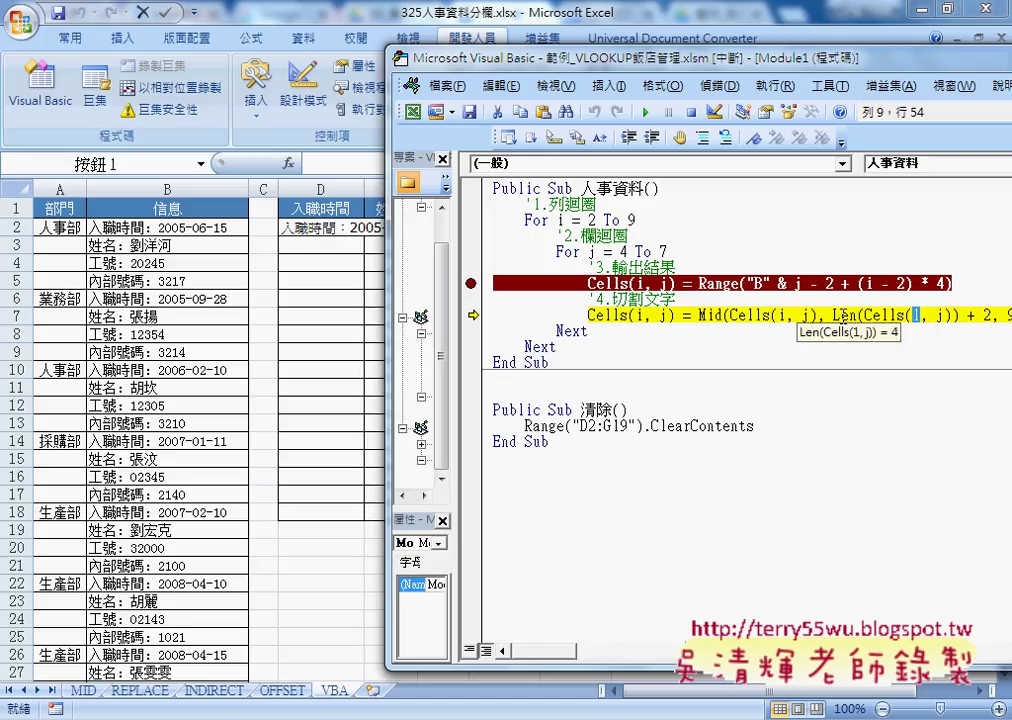
{"action": "key", "text": "F8"}
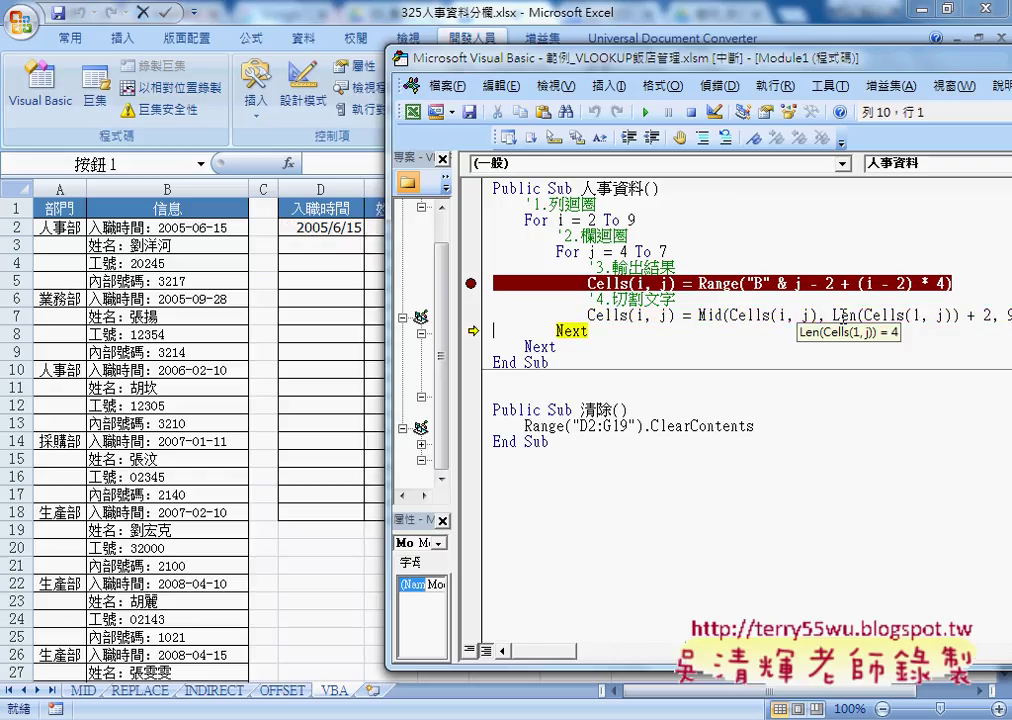
{"action": "left_click", "coordinate": [471, 284]}
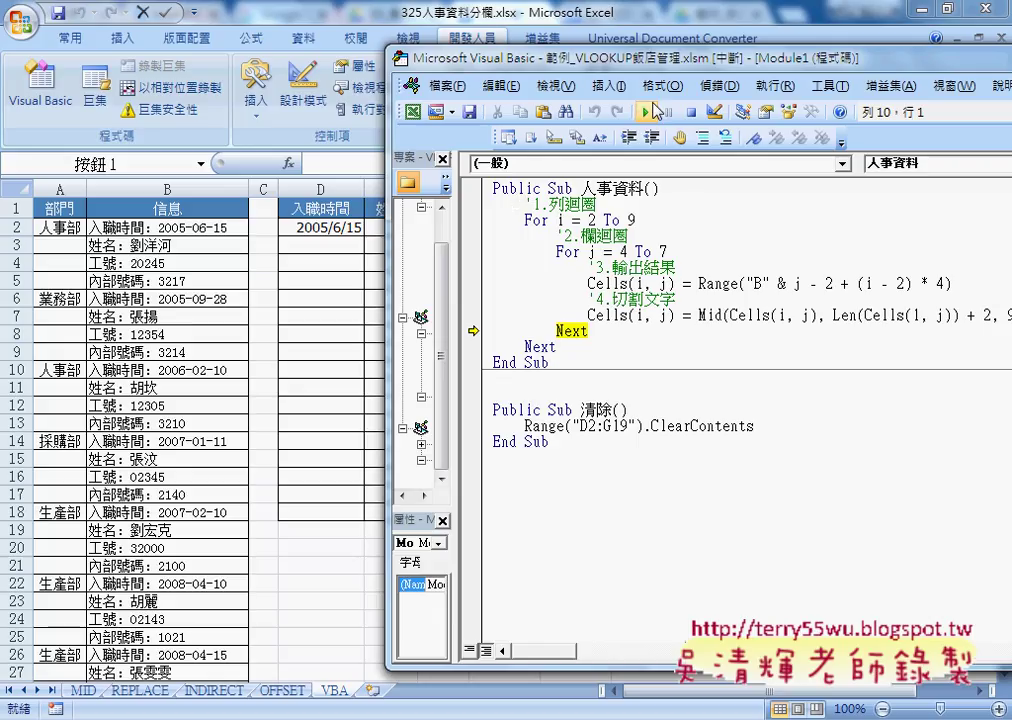
Run the rest of the macro to fill D2:G9, then switch to the Google Docs notes
{"action": "left_click", "coordinate": [646, 112]}
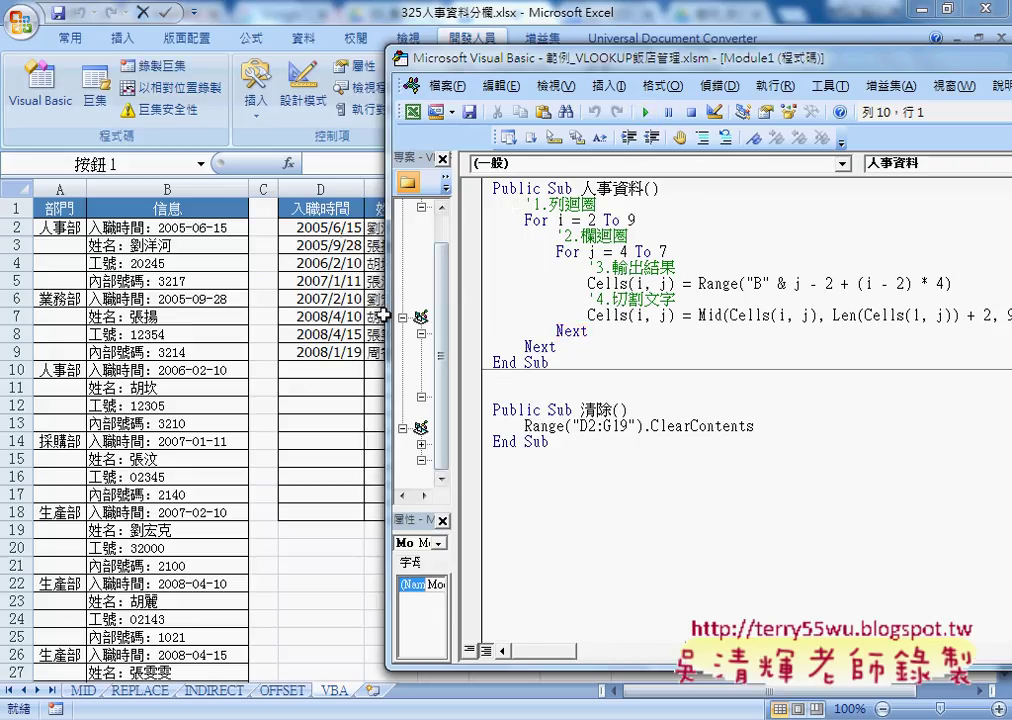
{"action": "key", "text": "alt+F11"}
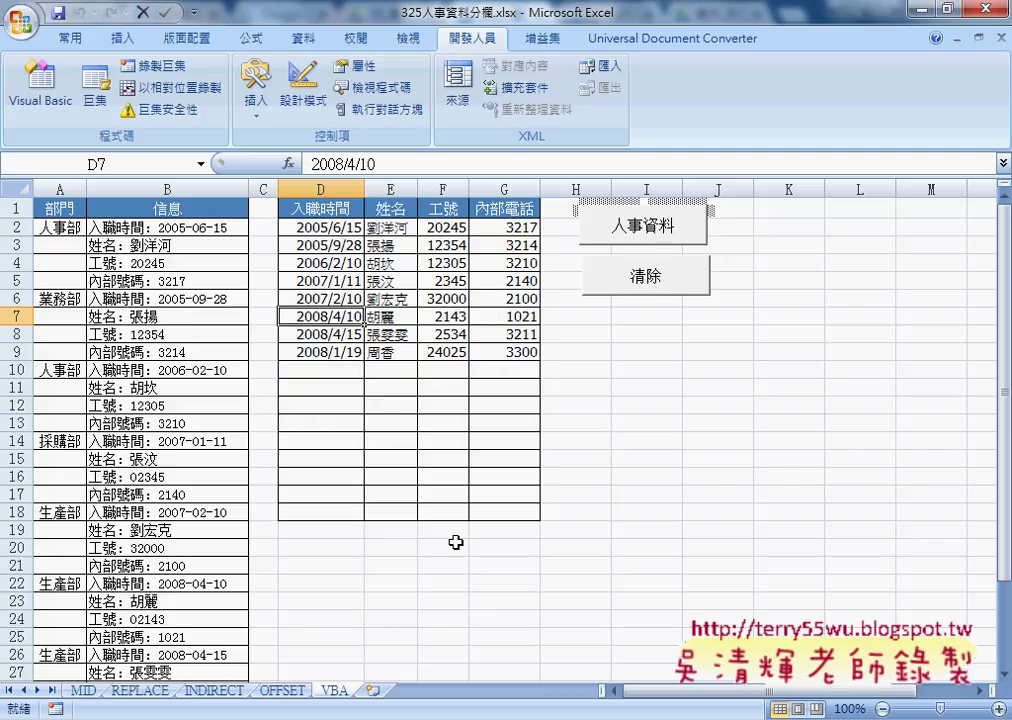
{"action": "key", "text": "alt+Tab"}
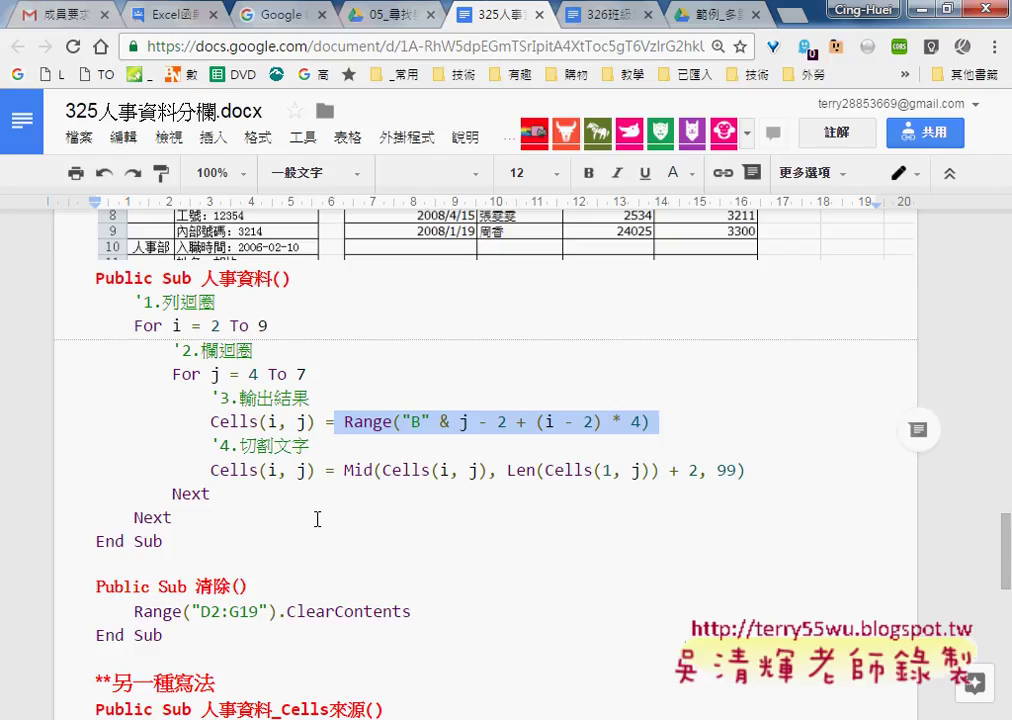
Open the 程式碼 document from the Drive examples folder to view the 檢核條件 code
{"action": "left_click", "coordinate": [700, 18]}
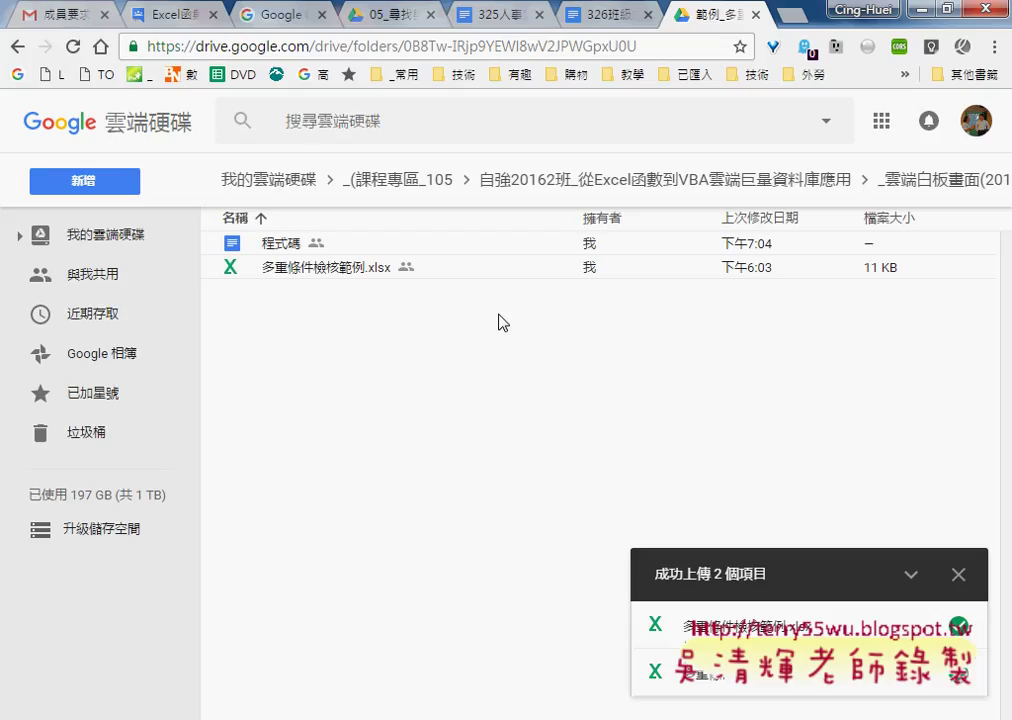
{"action": "double_click", "coordinate": [268, 245]}
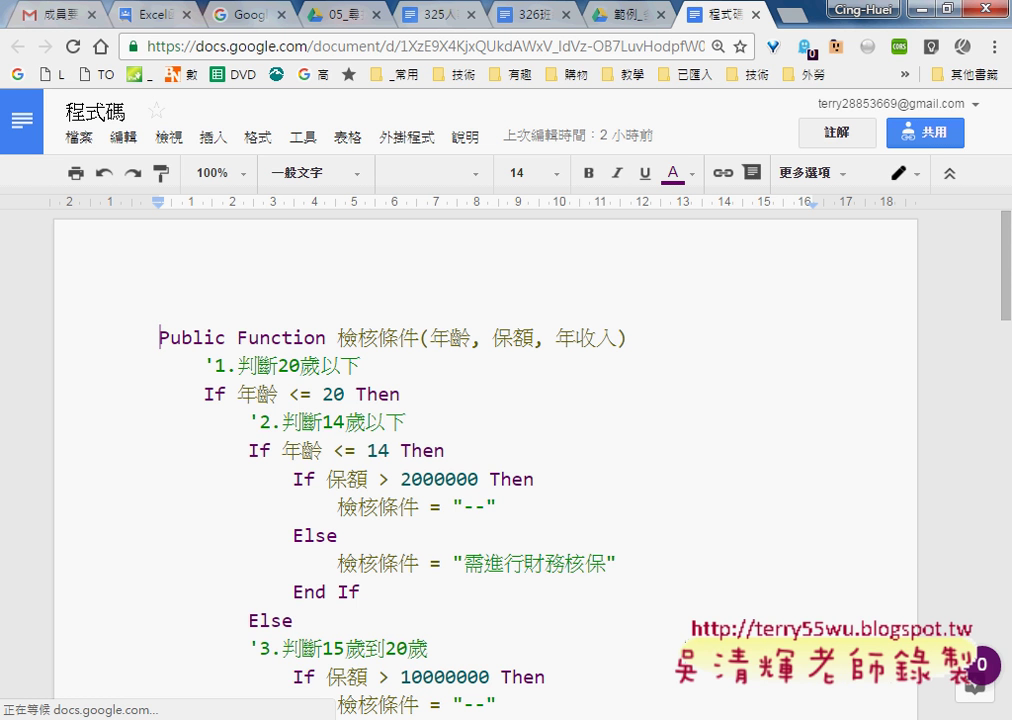
In the 多重條件檢核範例 workbook, delete the existing formula from cell C4
{"action": "left_click", "coordinate": [155, 610]}
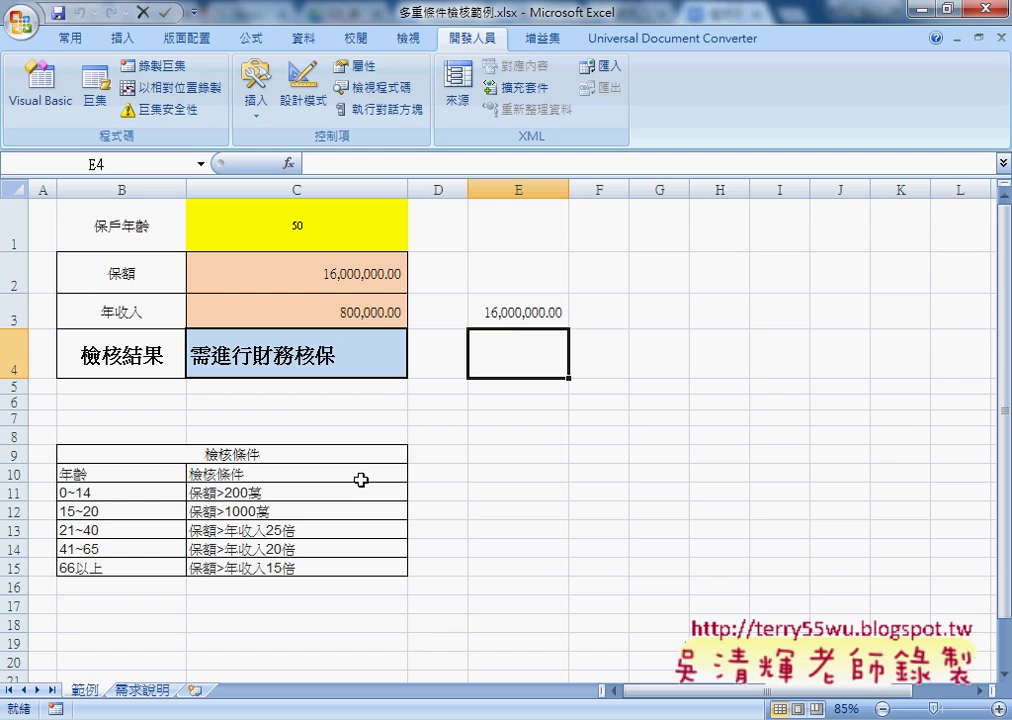
{"action": "left_click", "coordinate": [467, 451]}
{"action": "left_click", "coordinate": [330, 356]}
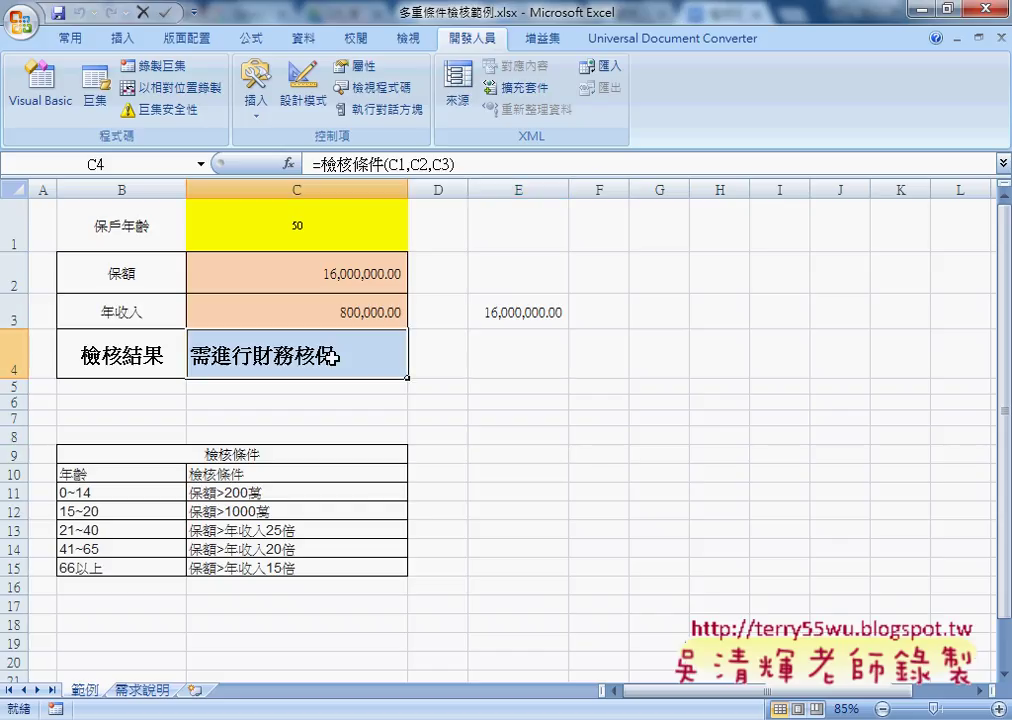
{"action": "left_click", "coordinate": [290, 164]}
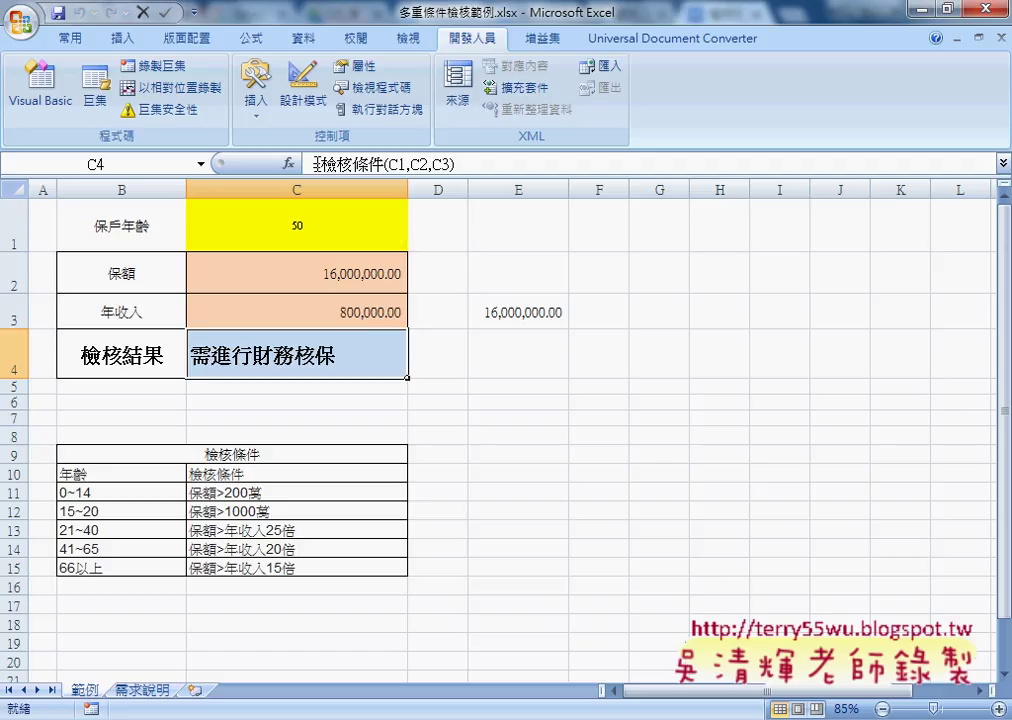
{"action": "left_click_drag", "start_coordinate": [313, 163], "coordinate": [458, 163]}
{"action": "key", "text": "BackSpace"}
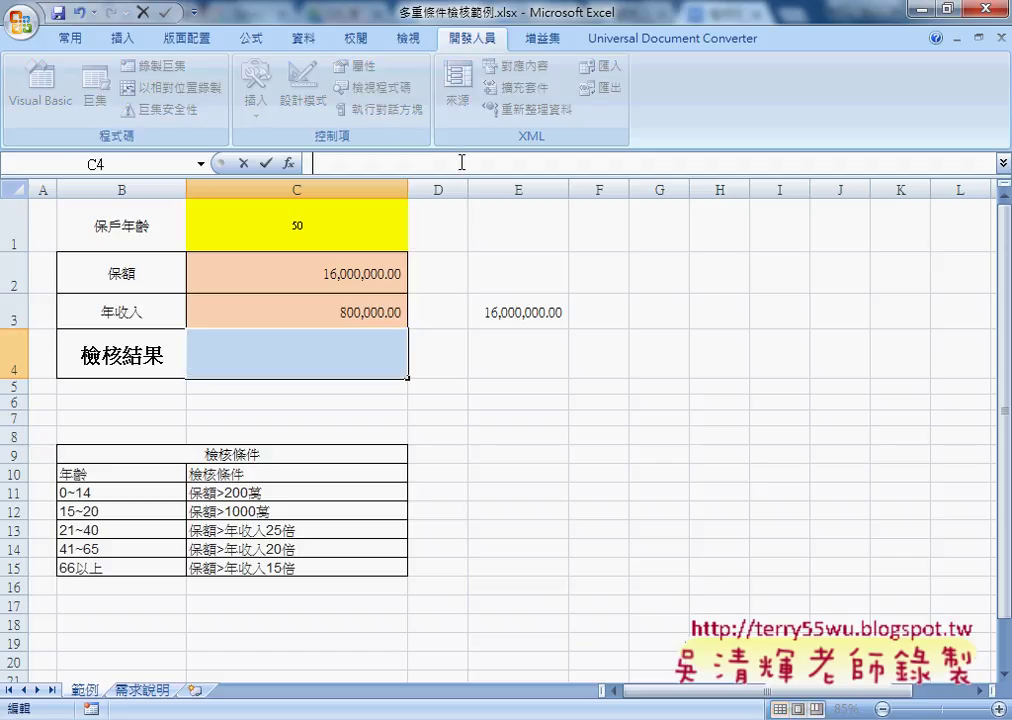
Insert the user-defined function =檢核條件(C1,C2,C3) into C4, then open Visual Basic
{"action": "left_click", "coordinate": [288, 163]}
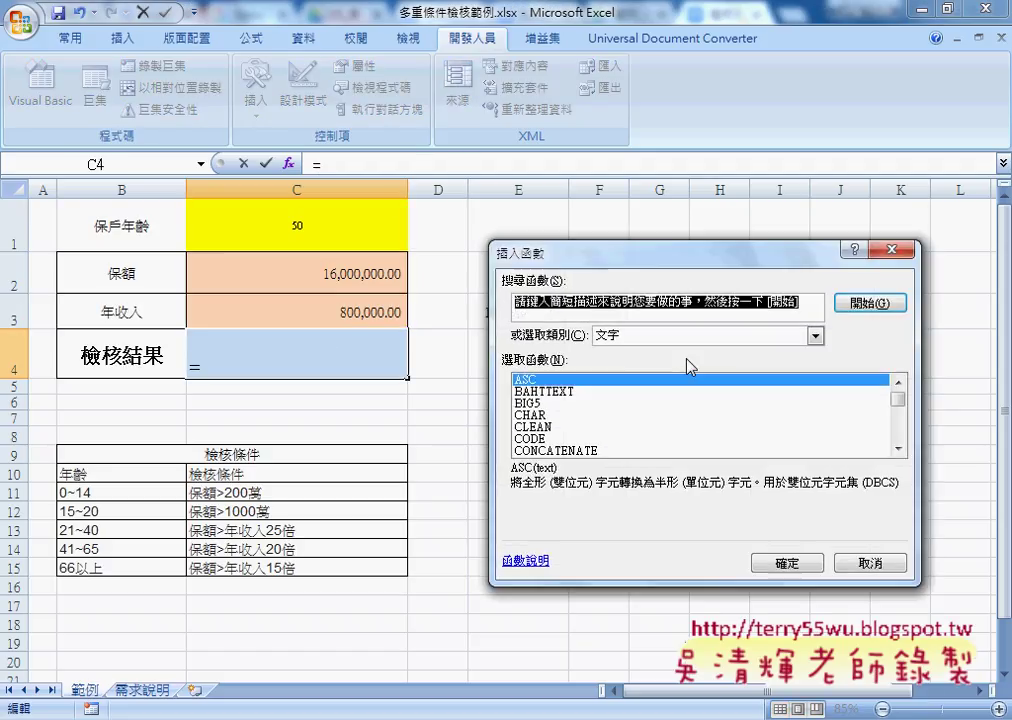
{"action": "left_click", "coordinate": [690, 337]}
{"action": "left_click", "coordinate": [700, 486]}
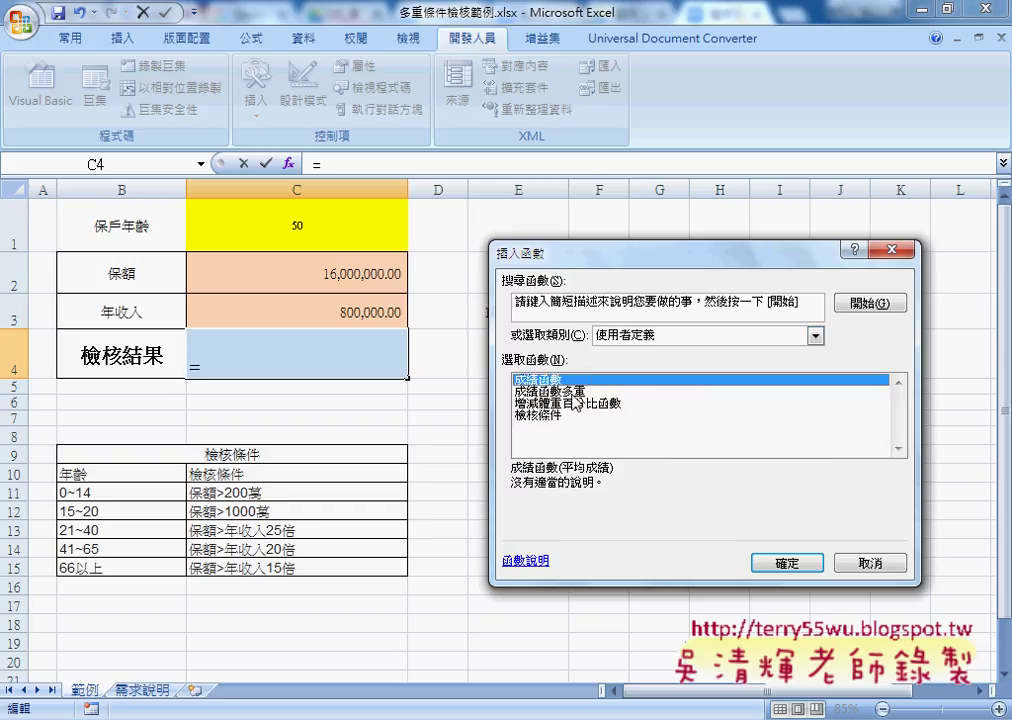
{"action": "left_click", "coordinate": [540, 414]}
{"action": "left_click", "coordinate": [785, 562]}
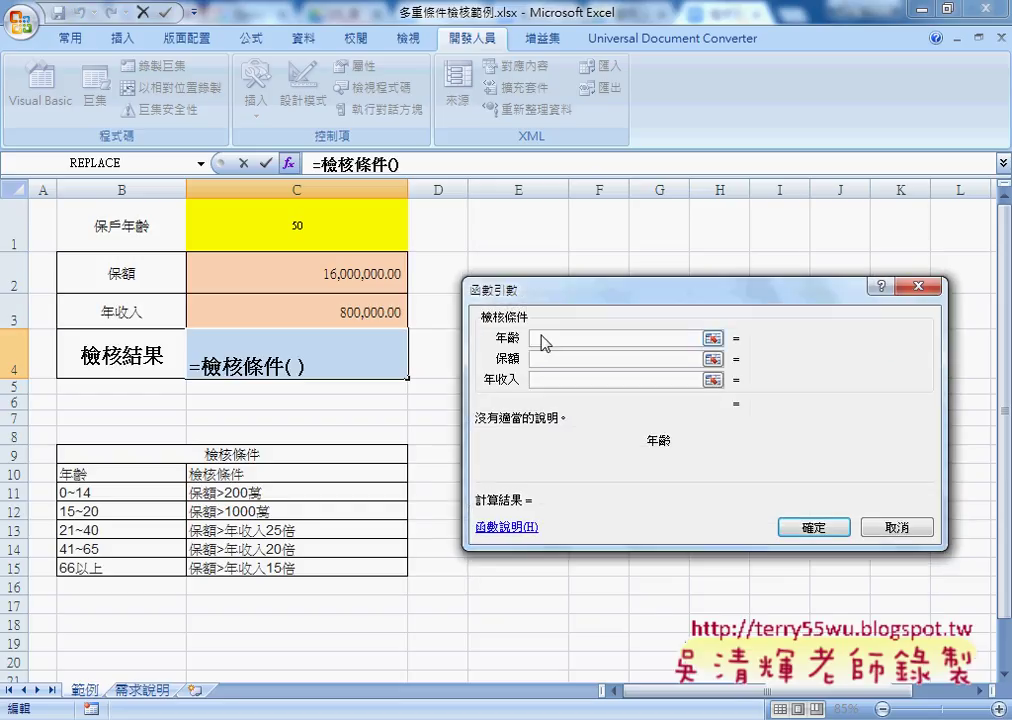
{"action": "left_click", "coordinate": [301, 234]}
{"action": "left_click", "coordinate": [553, 359]}
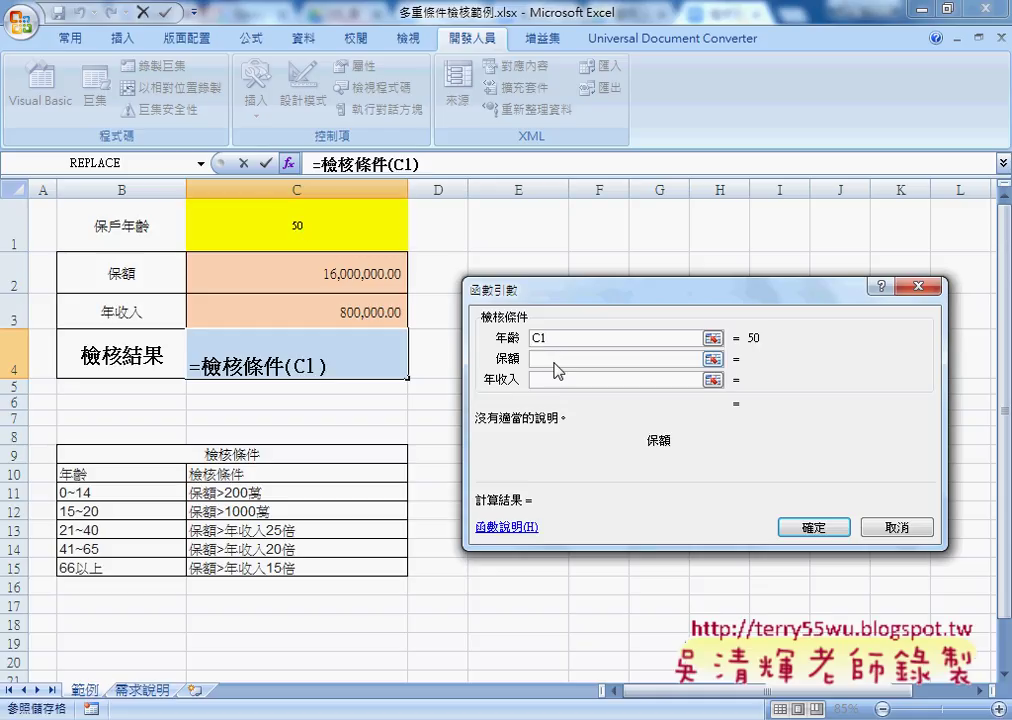
{"action": "left_click", "coordinate": [405, 280]}
{"action": "left_click", "coordinate": [545, 381]}
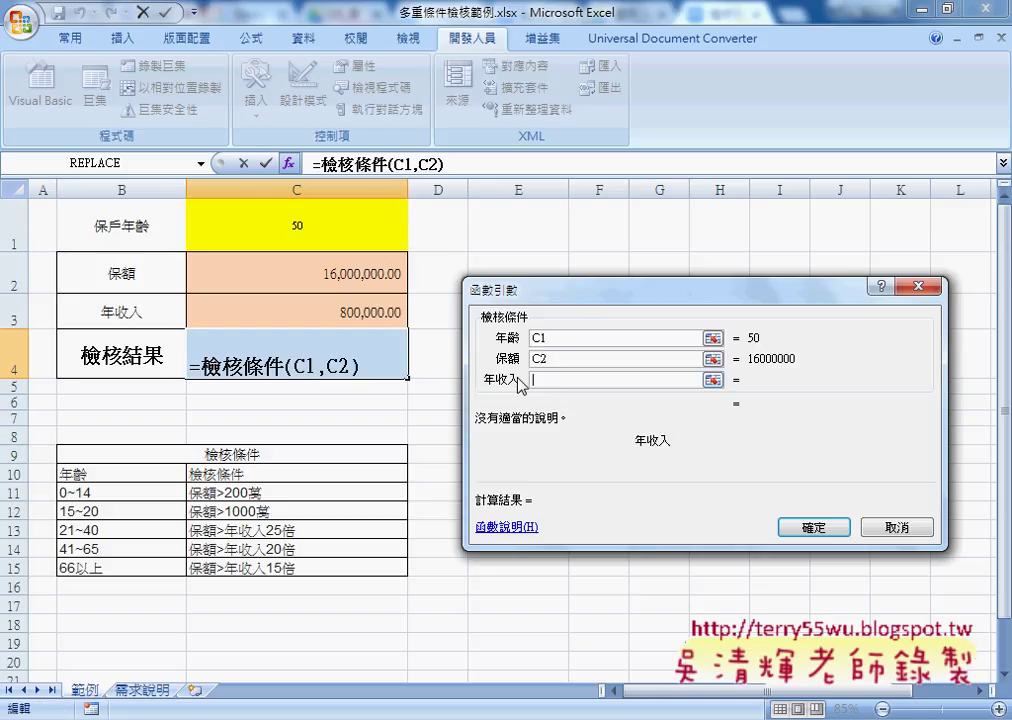
{"action": "left_click", "coordinate": [296, 312]}
{"action": "left_click", "coordinate": [805, 526]}
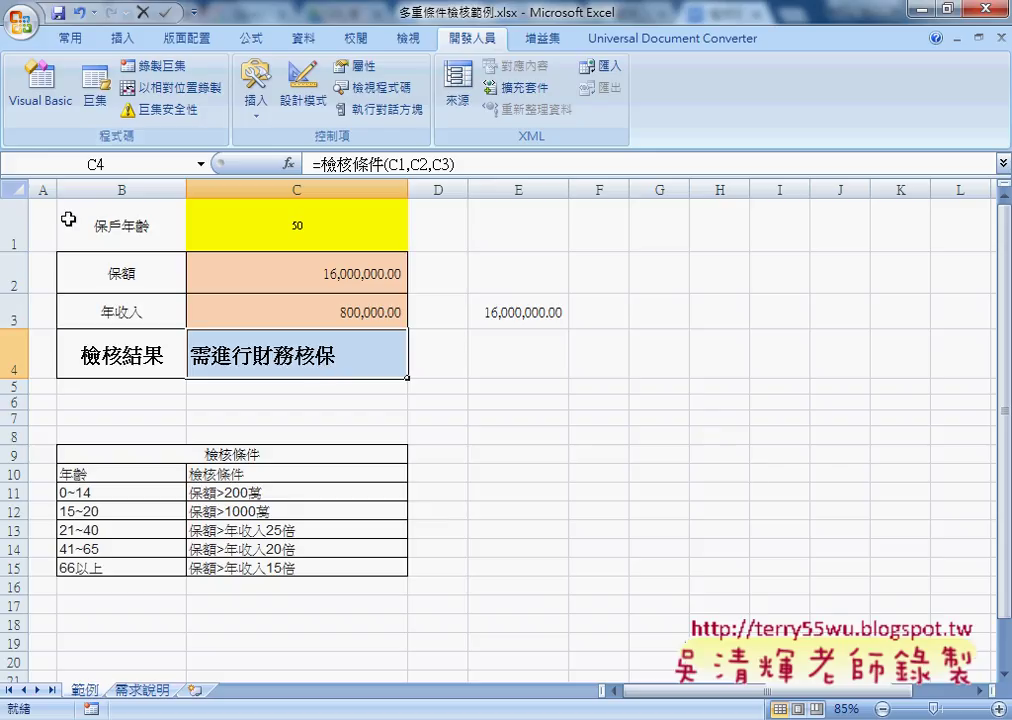
{"action": "left_click", "coordinate": [30, 100]}
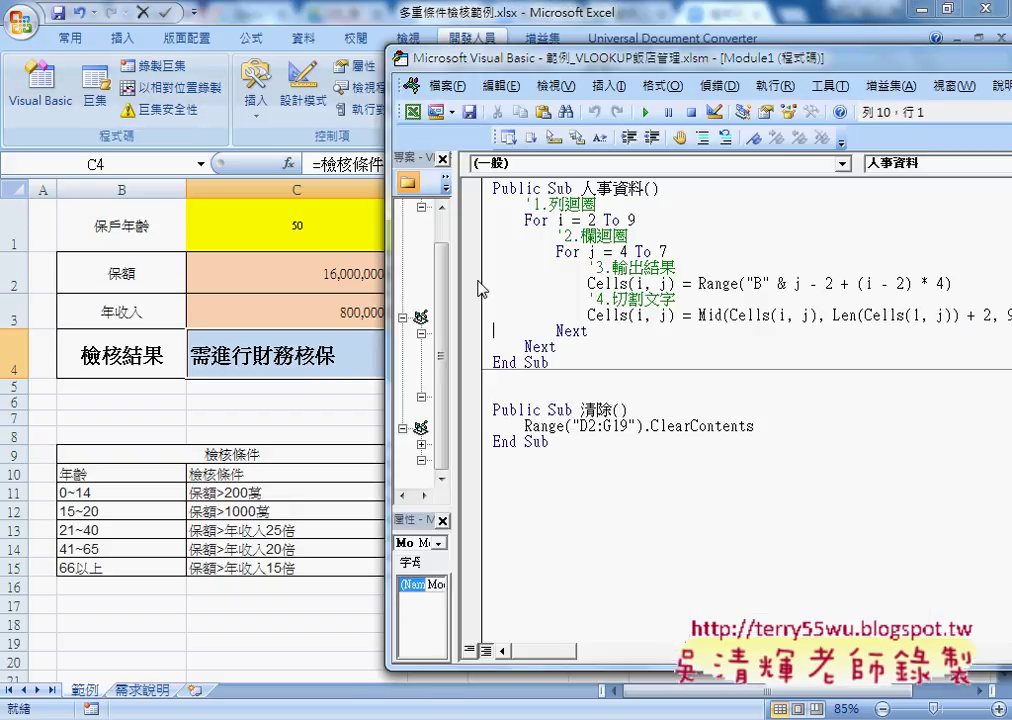
Widen the Project Explorer and open this workbook's Module1 code
{"action": "left_click_drag", "start_coordinate": [456, 289], "coordinate": [612, 289]}
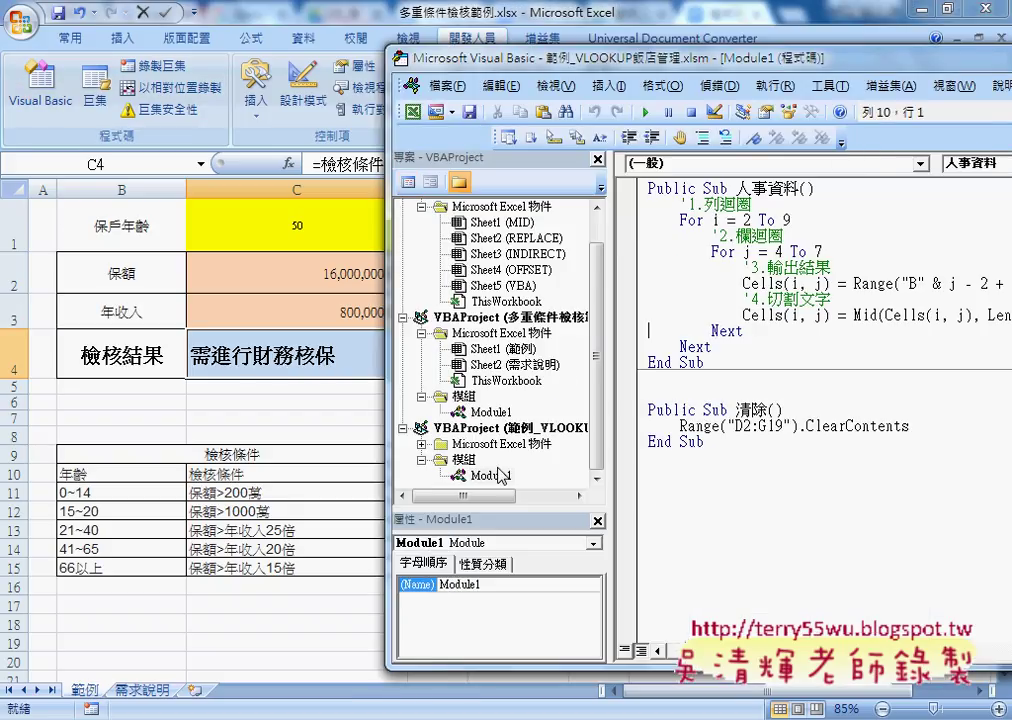
{"action": "double_click", "coordinate": [488, 411]}
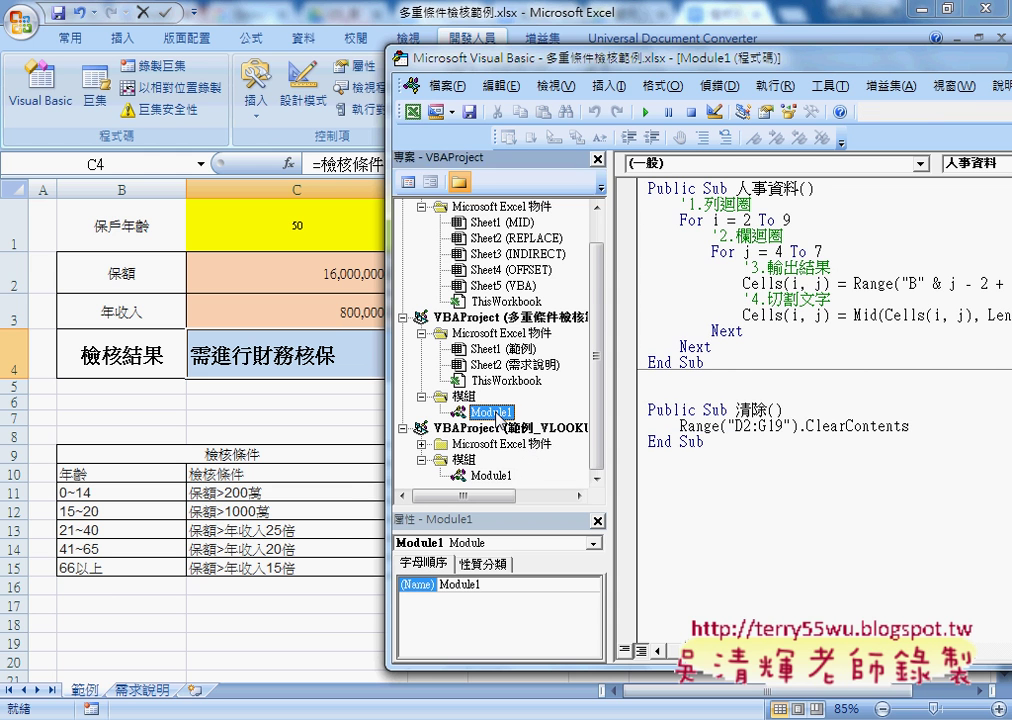
{"action": "left_click_drag", "start_coordinate": [729, 67], "coordinate": [341, 49]}
{"action": "scroll", "coordinate": [340, 215], "scroll_direction": "down", "scroll_amount": 1}
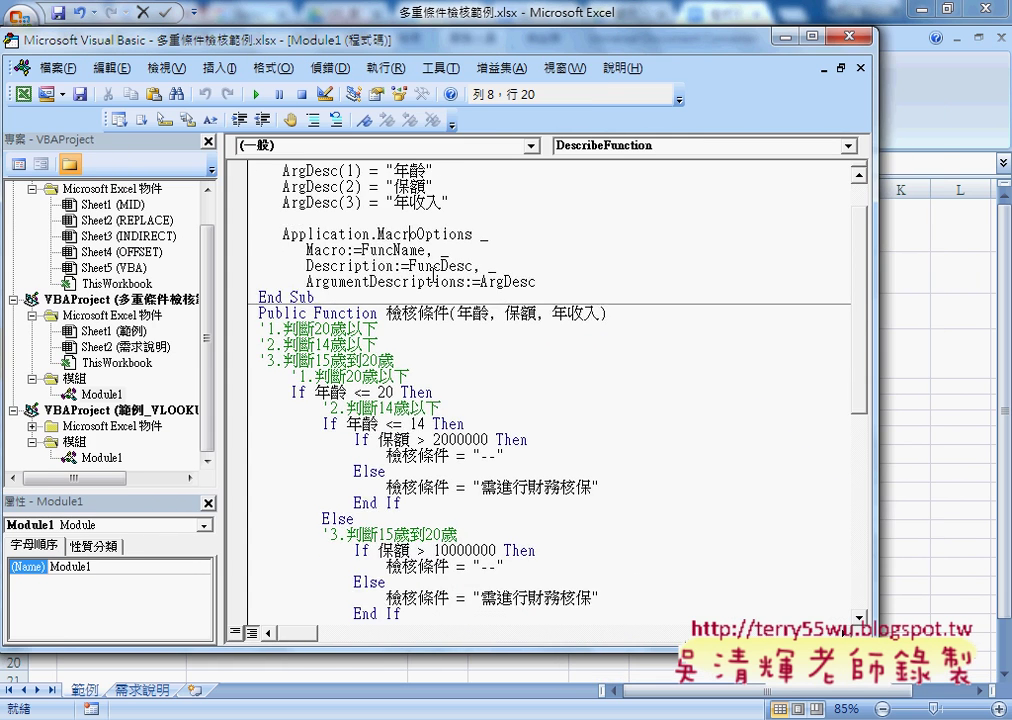
{"action": "scroll", "coordinate": [345, 220], "scroll_direction": "down", "scroll_amount": 2}
{"action": "left_click_drag", "start_coordinate": [386, 218], "coordinate": [496, 218]}
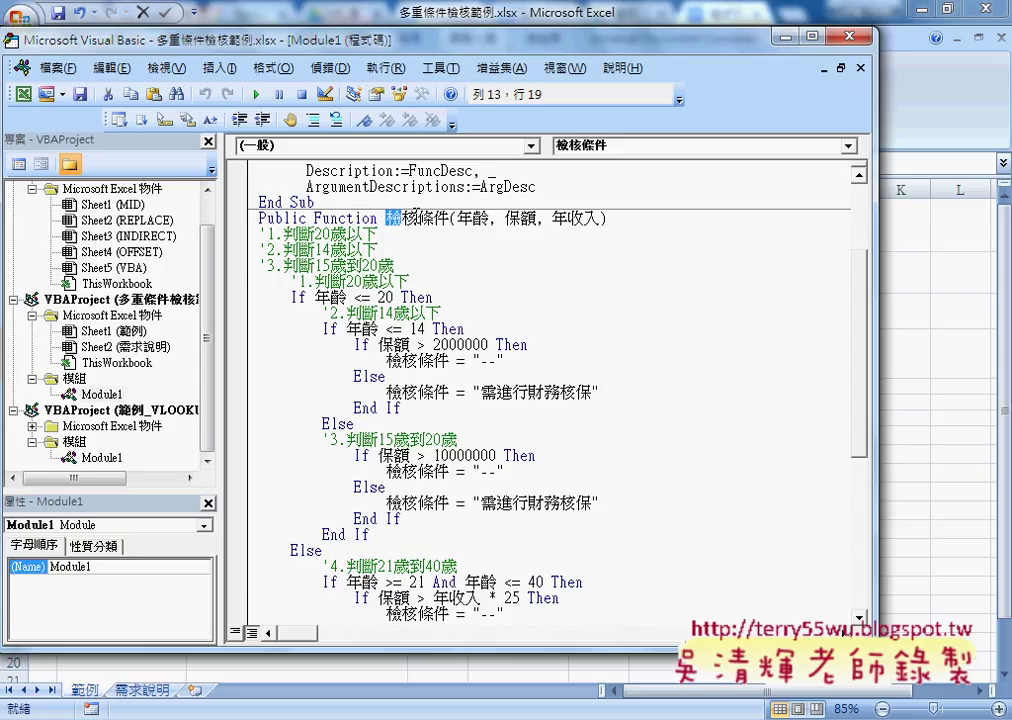
{"action": "scroll", "coordinate": [563, 255], "scroll_direction": "down", "scroll_amount": 1}
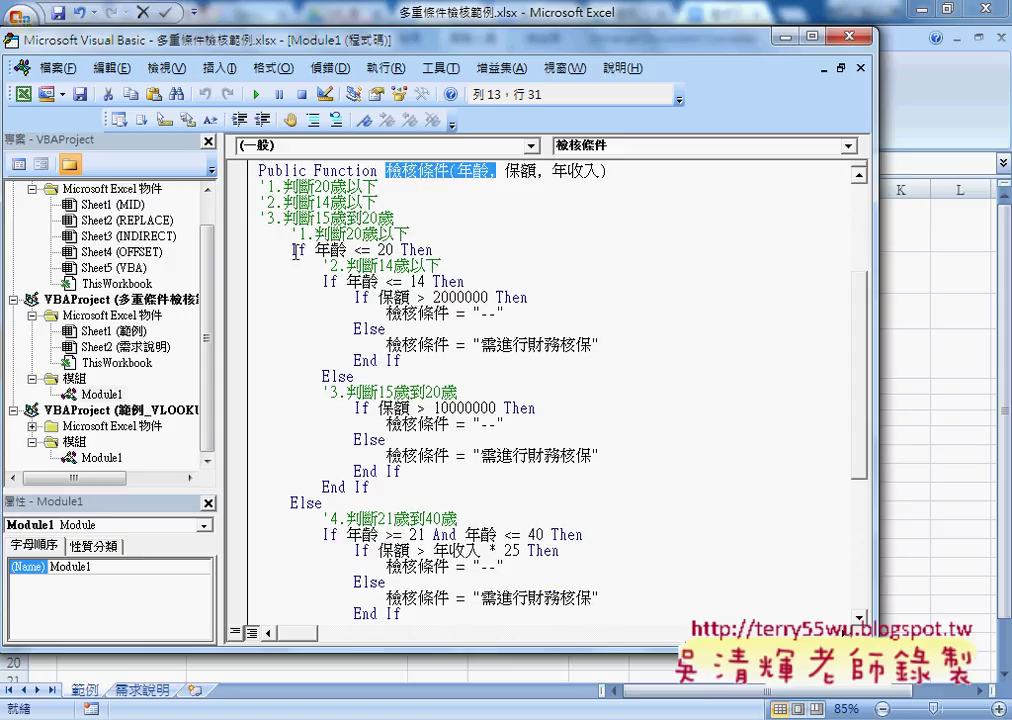
Trace the under-20 and nested under-14 checks down to the 66-and-over coverage branch
{"action": "left_click_drag", "start_coordinate": [290, 249], "coordinate": [435, 249]}
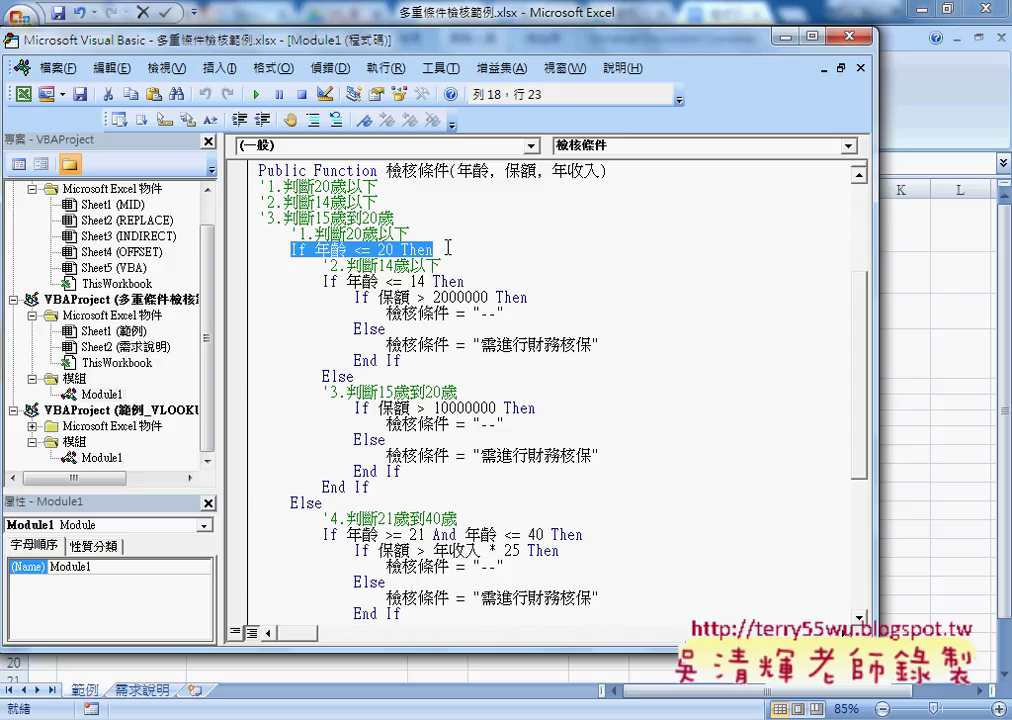
{"action": "left_click_drag", "start_coordinate": [375, 487], "coordinate": [253, 285]}
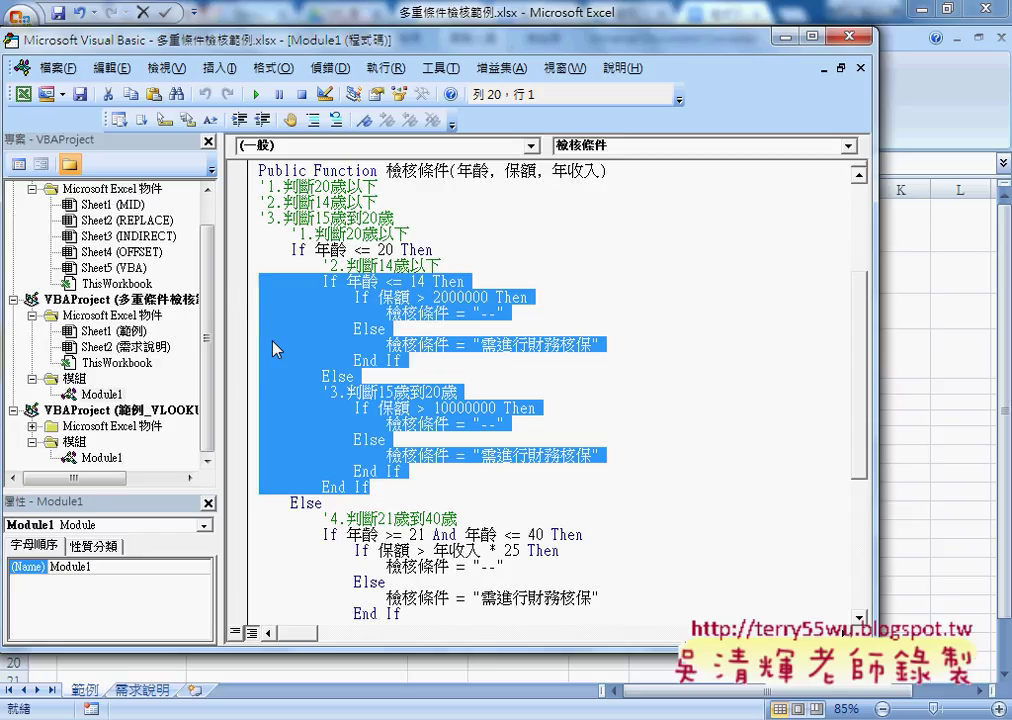
{"action": "scroll", "coordinate": [290, 350], "scroll_direction": "down", "scroll_amount": 4}
{"action": "scroll", "coordinate": [376, 440], "scroll_direction": "down", "scroll_amount": 2}
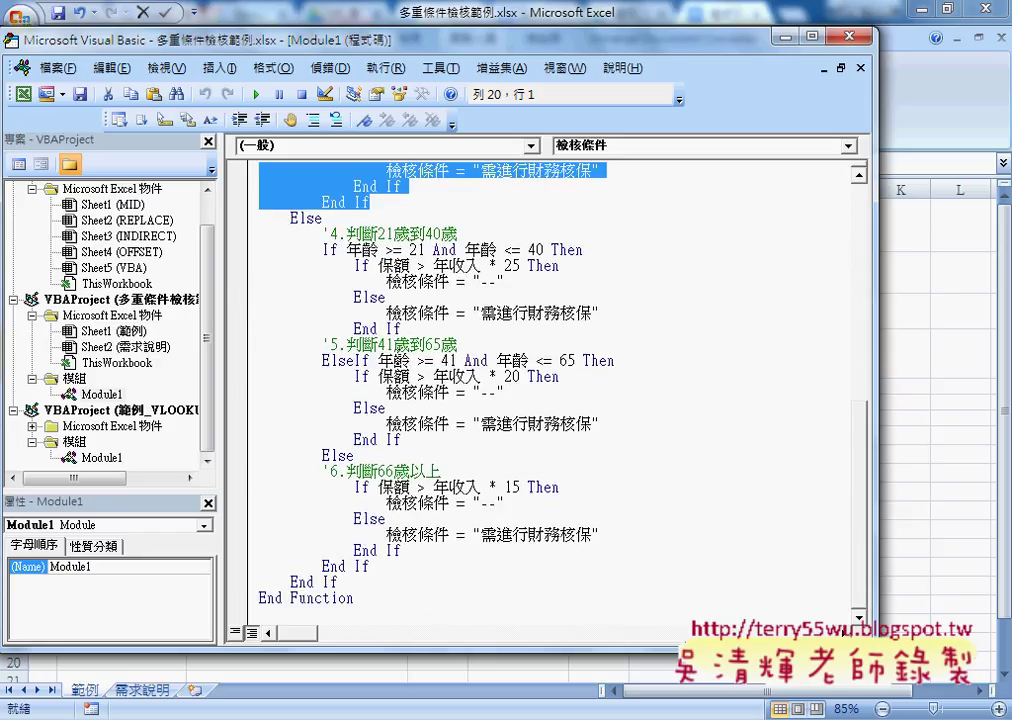
{"action": "left_click", "coordinate": [376, 468]}
{"action": "key", "text": "Down"}
{"action": "key", "text": "Down"}
{"action": "key", "text": "Down"}
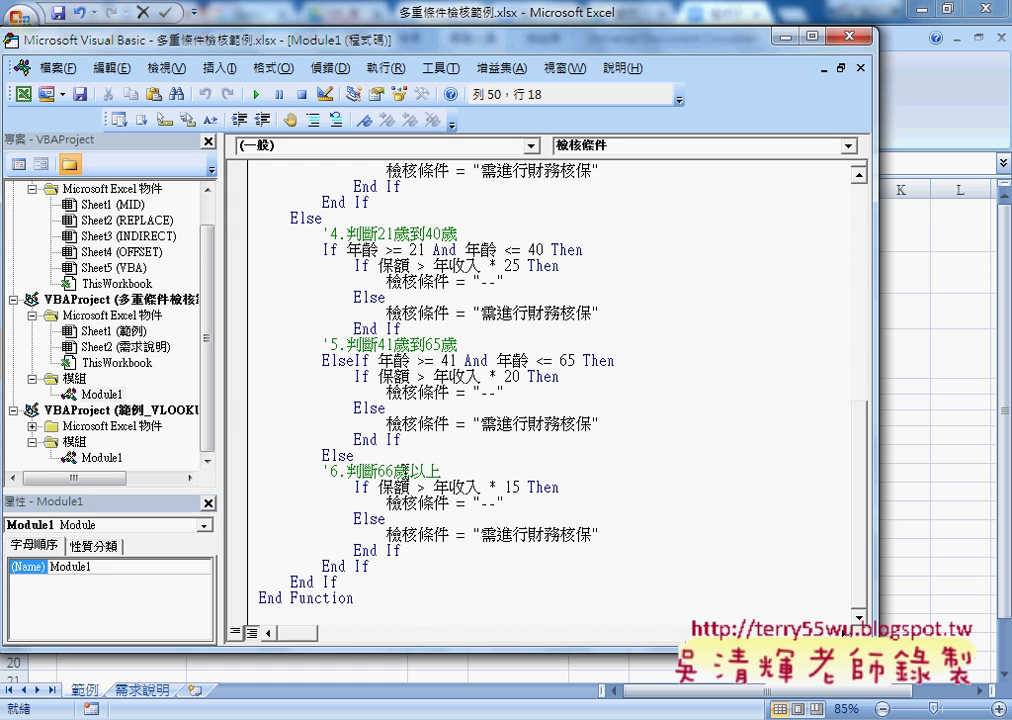
{"action": "key", "text": "alt+F11"}
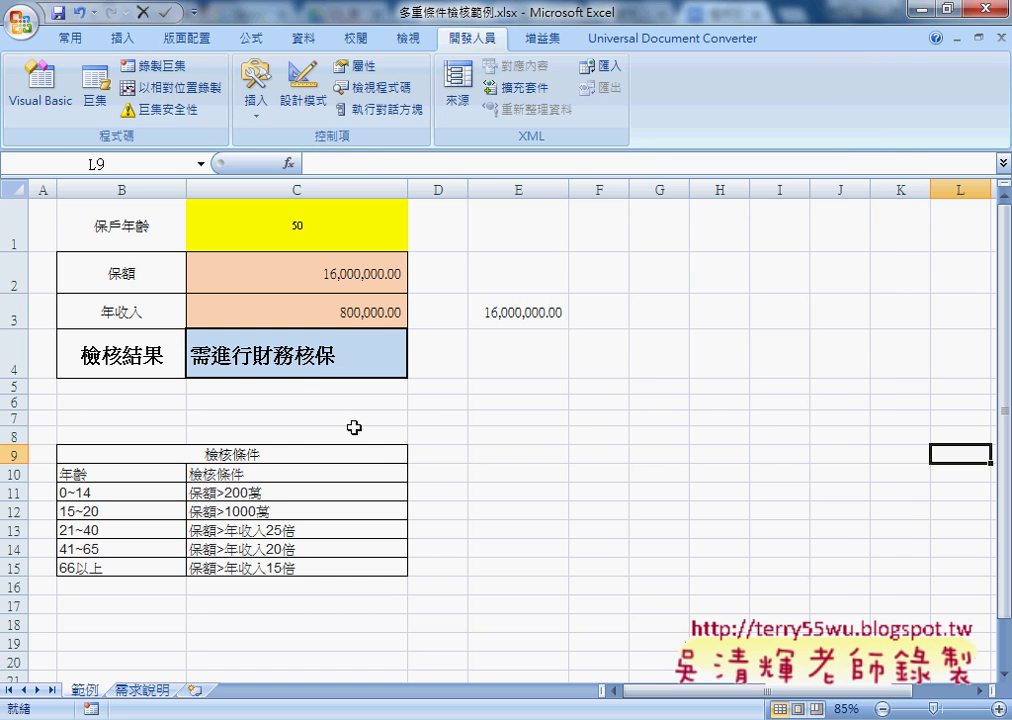
{"action": "left_click", "coordinate": [318, 370]}
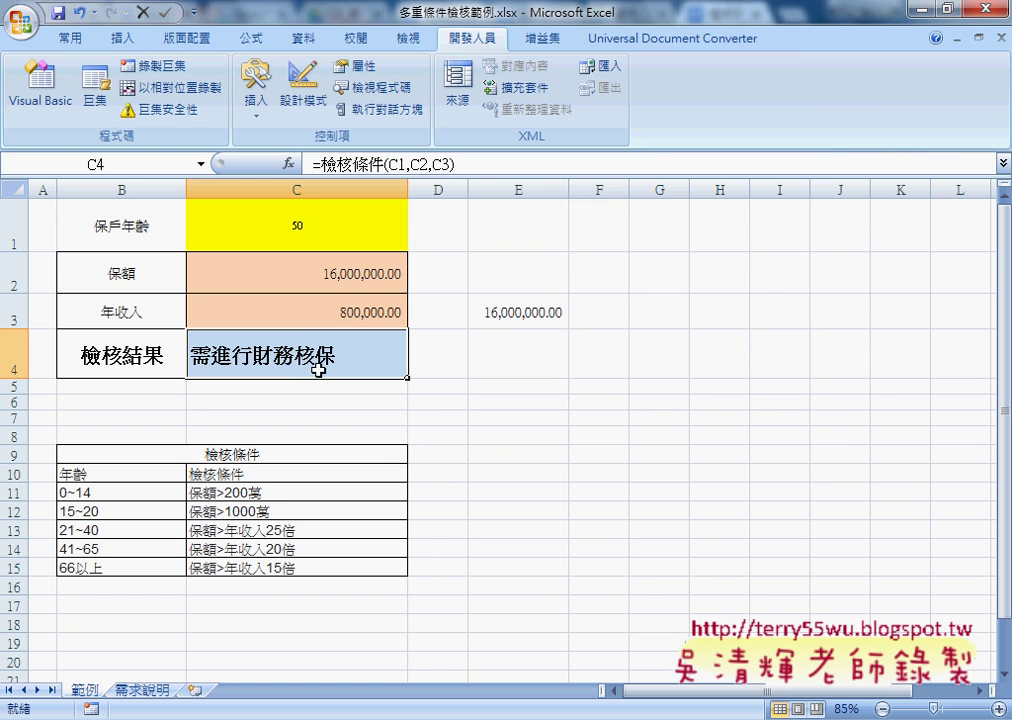